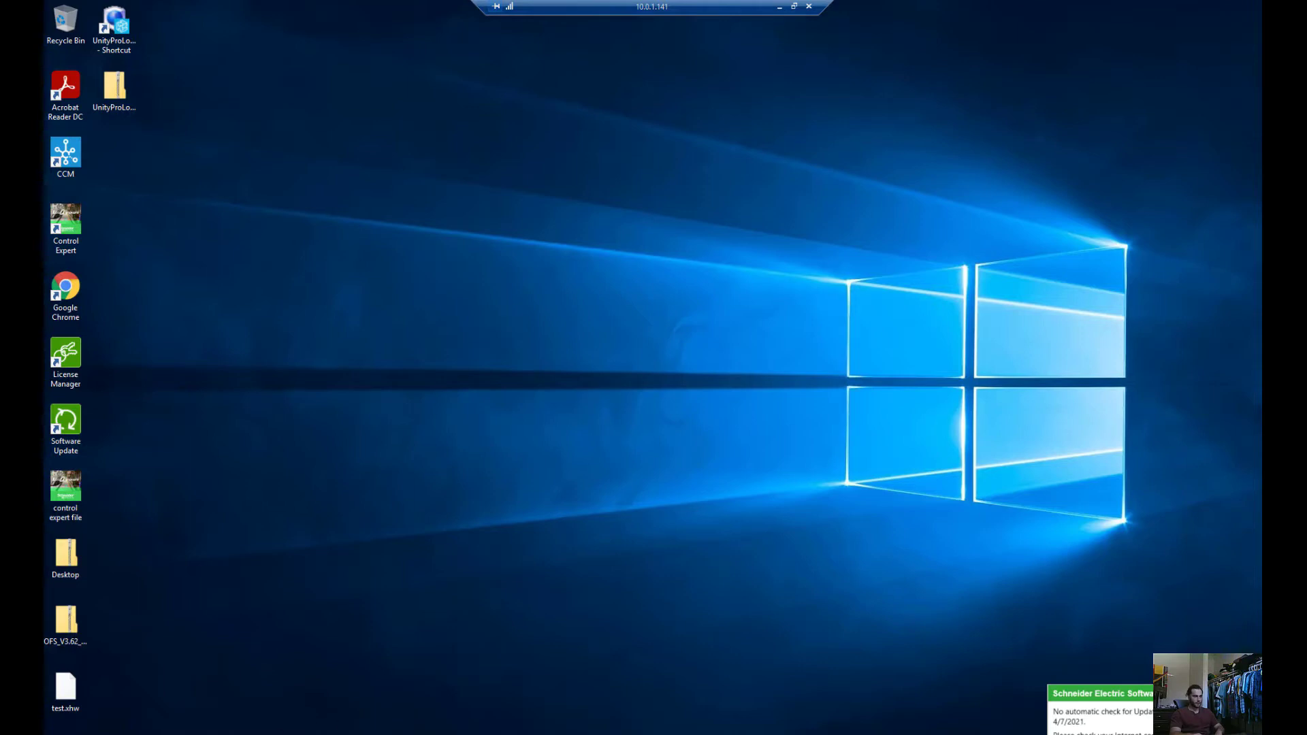
Maximize the WR_BD_PLC001 project in Control Expert and select slot 4 on the PLC bus rack
left_click(276, 734)
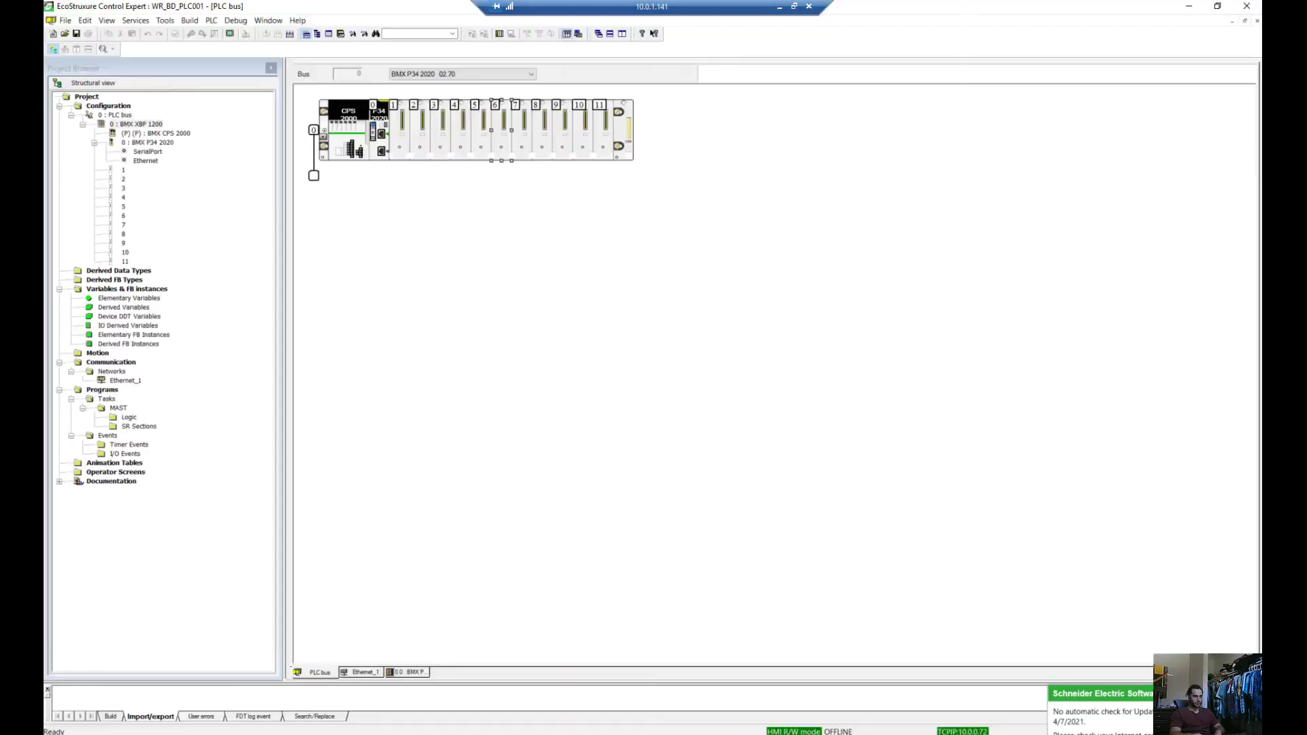
left_click(457, 125)
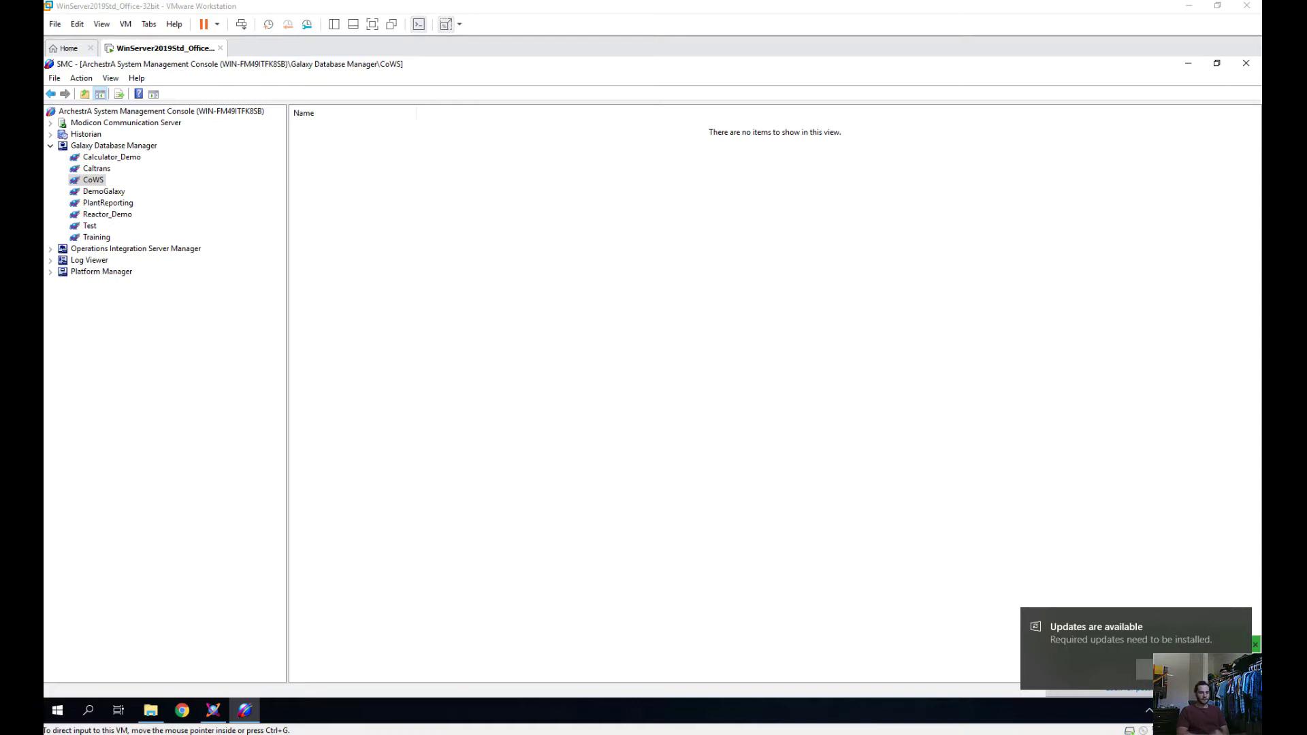
left_click(51, 145)
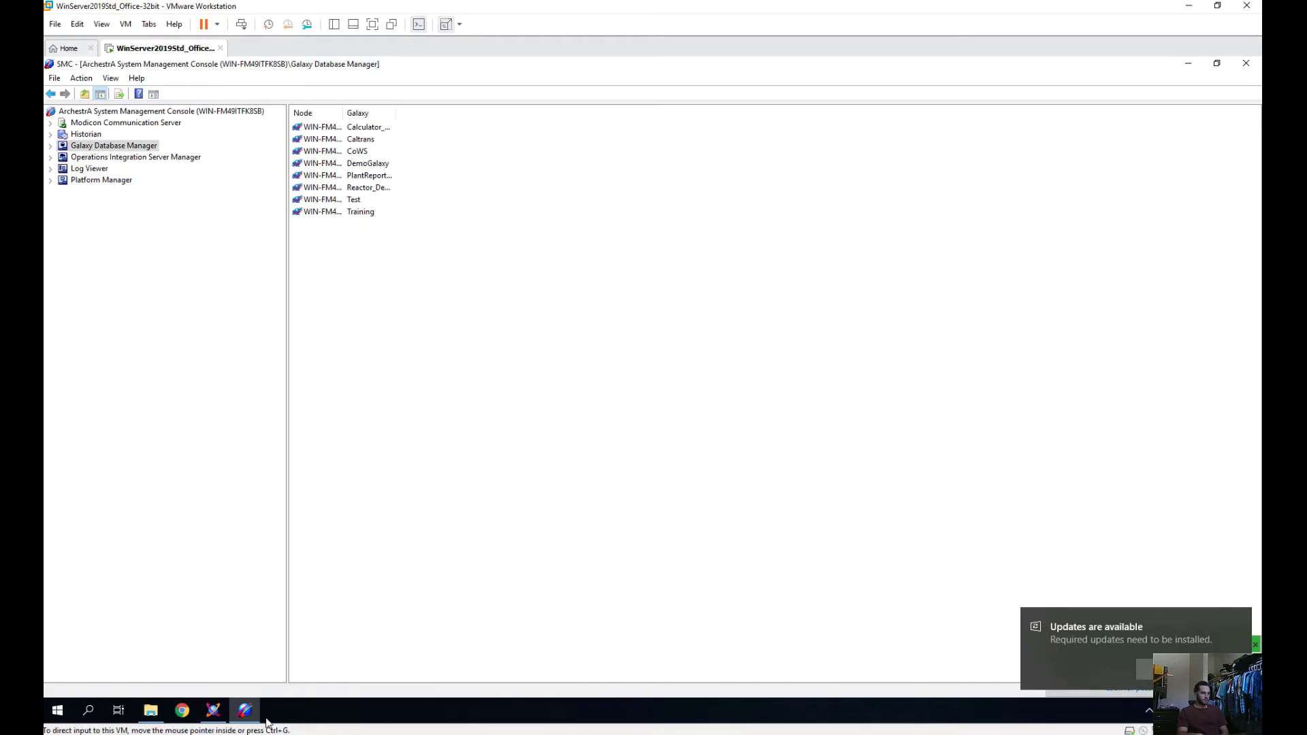
mouse_move(247, 711)
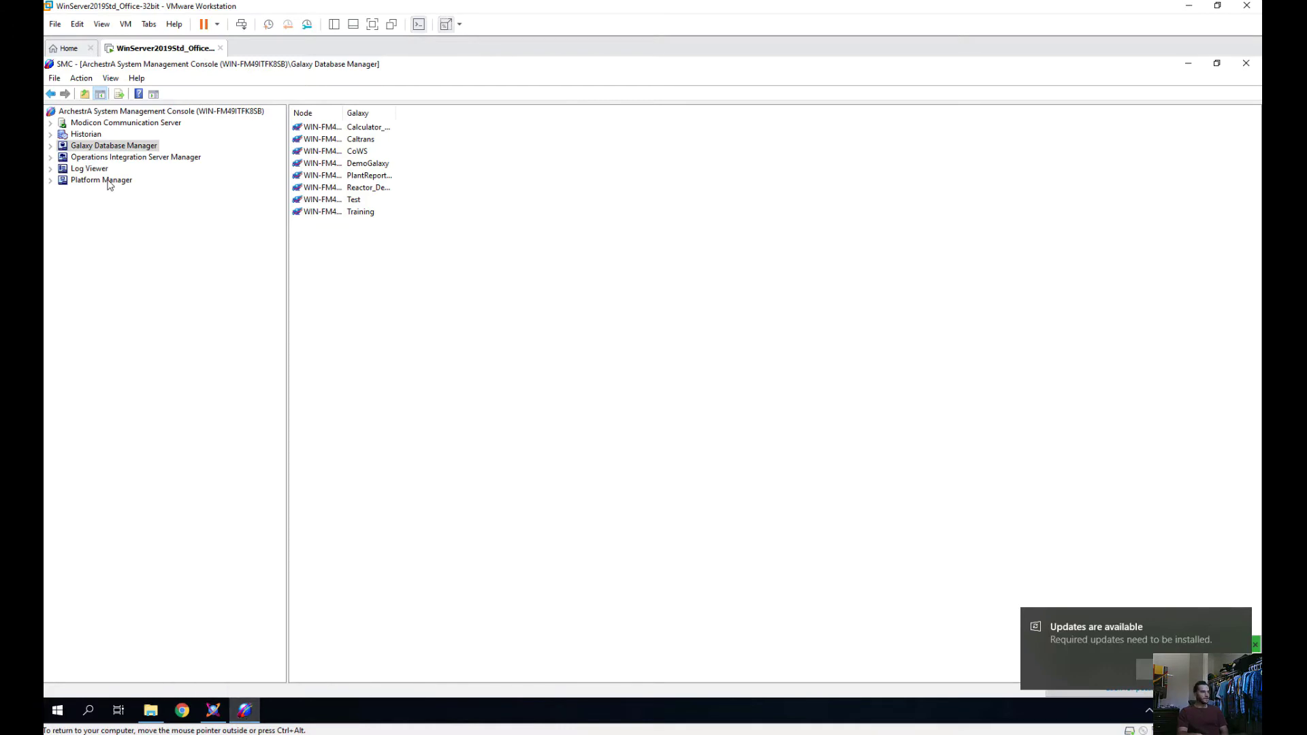
left_click(50, 147)
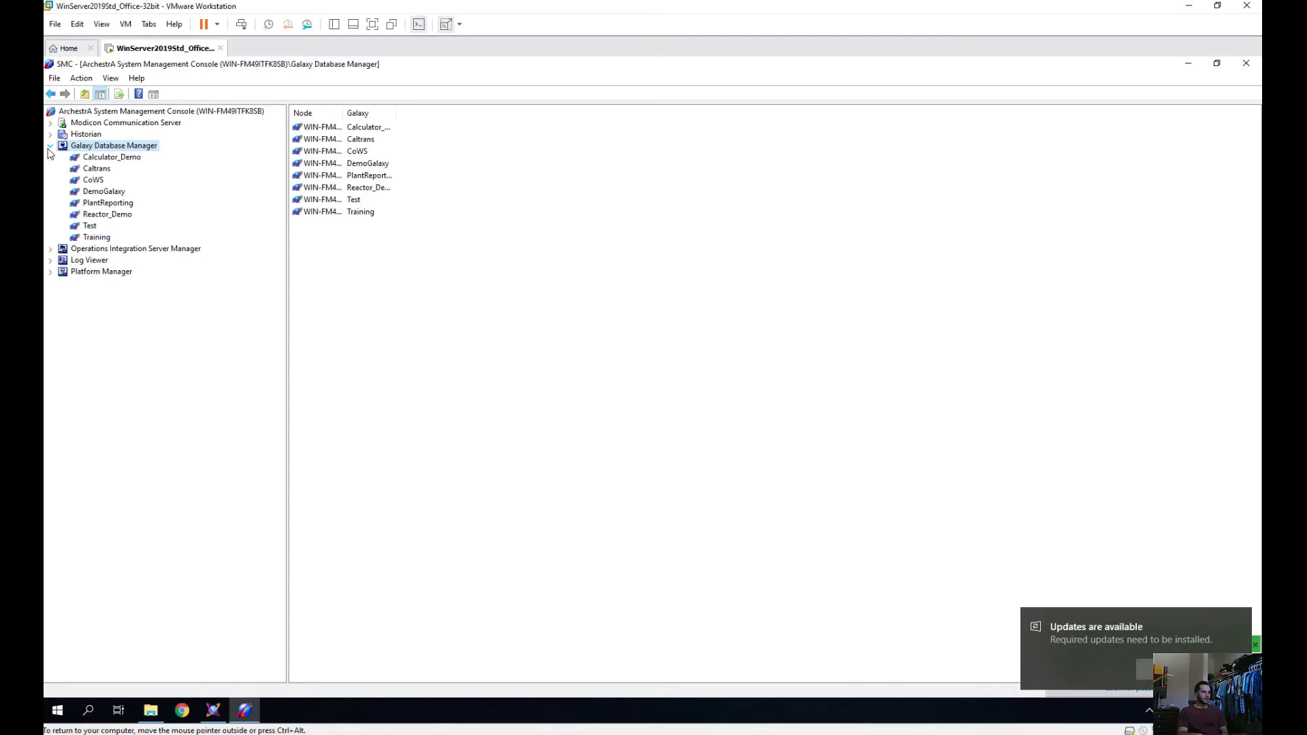
left_click(92, 181)
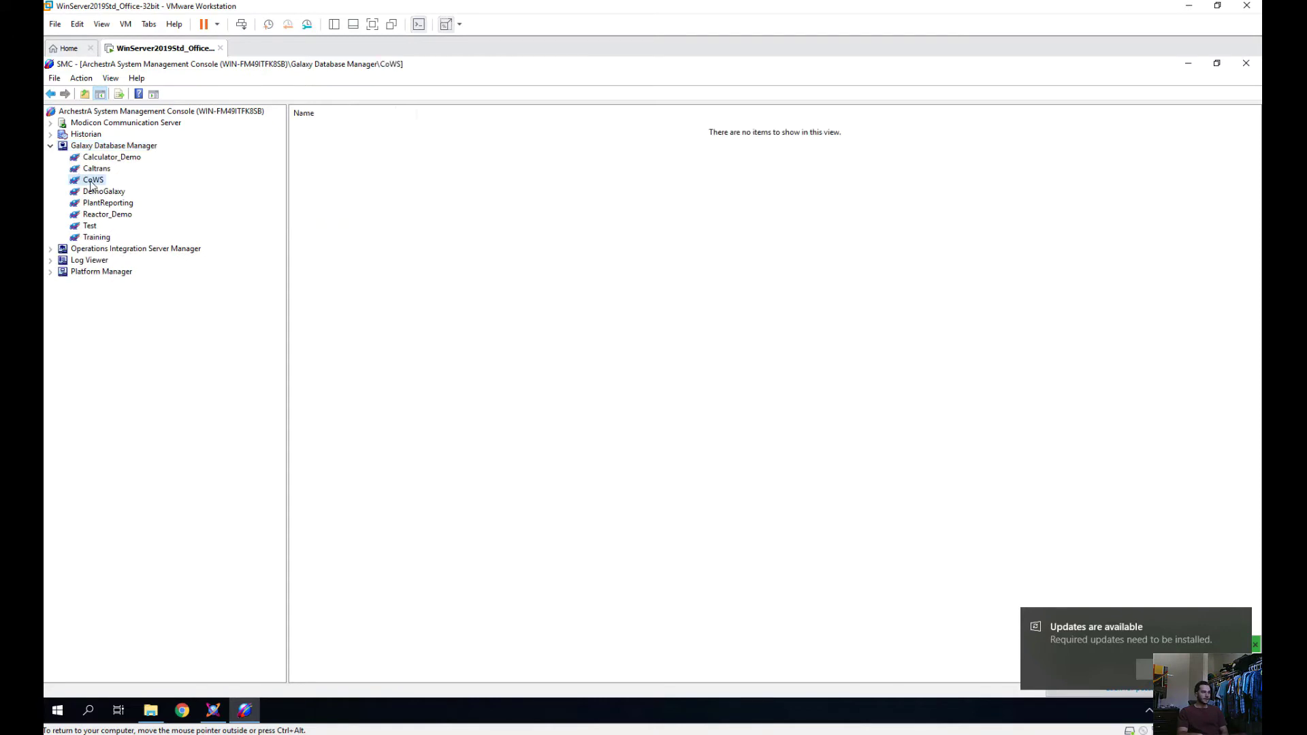
right_click(99, 181)
Back up CoWS as CoWS.cab on the Desktop, confirming the prompt and overwriting the old file
left_click(130, 188)
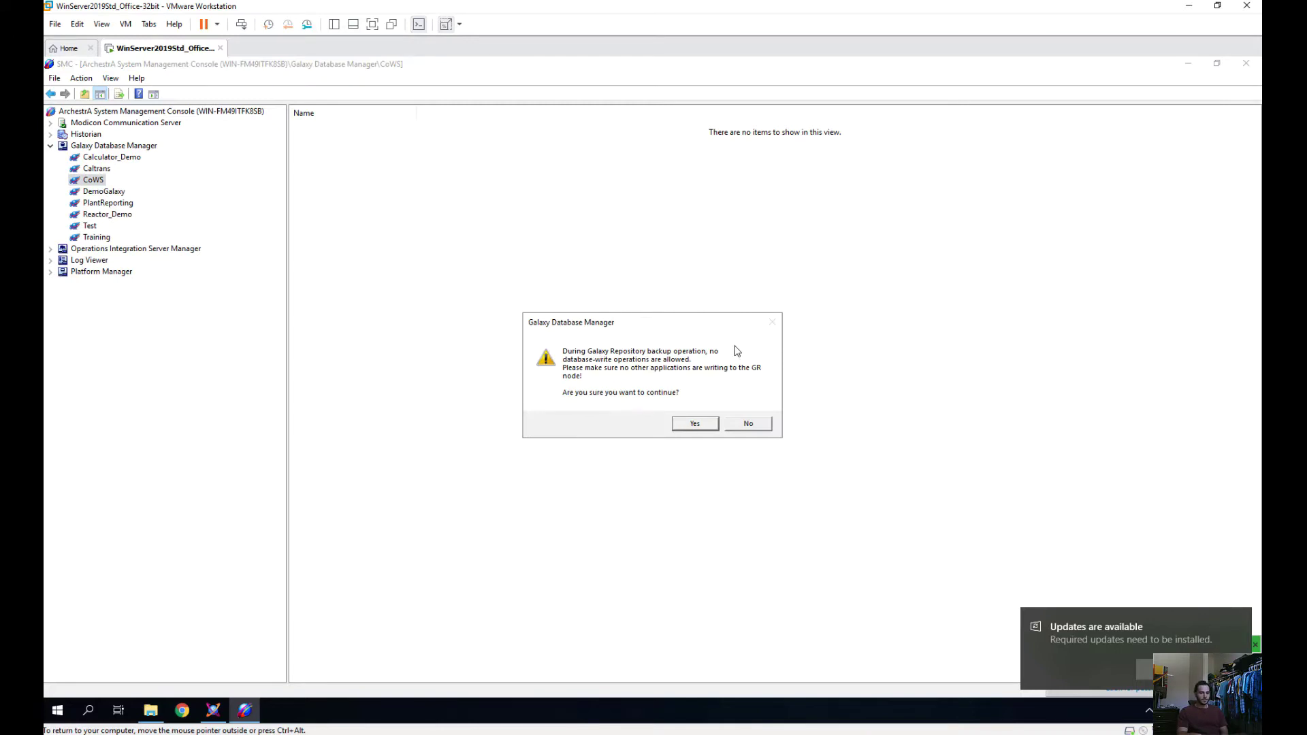
left_click(695, 424)
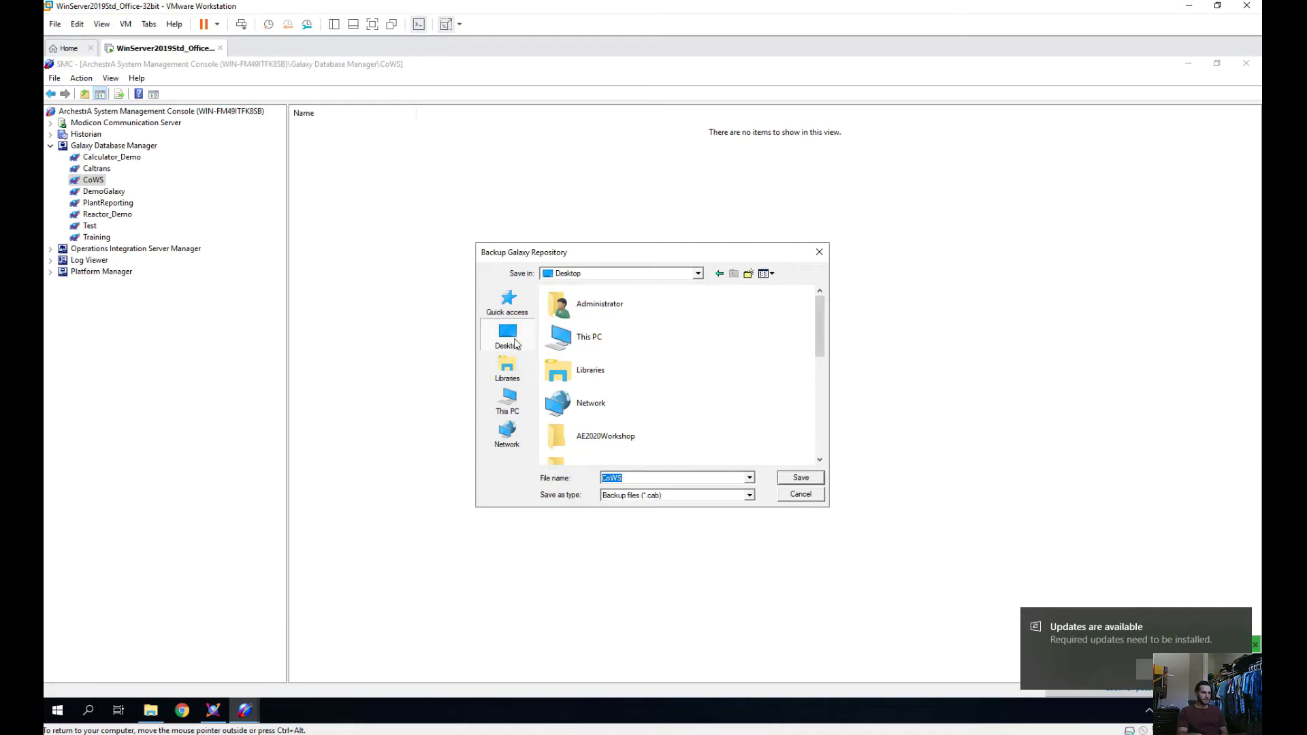
left_click(802, 479)
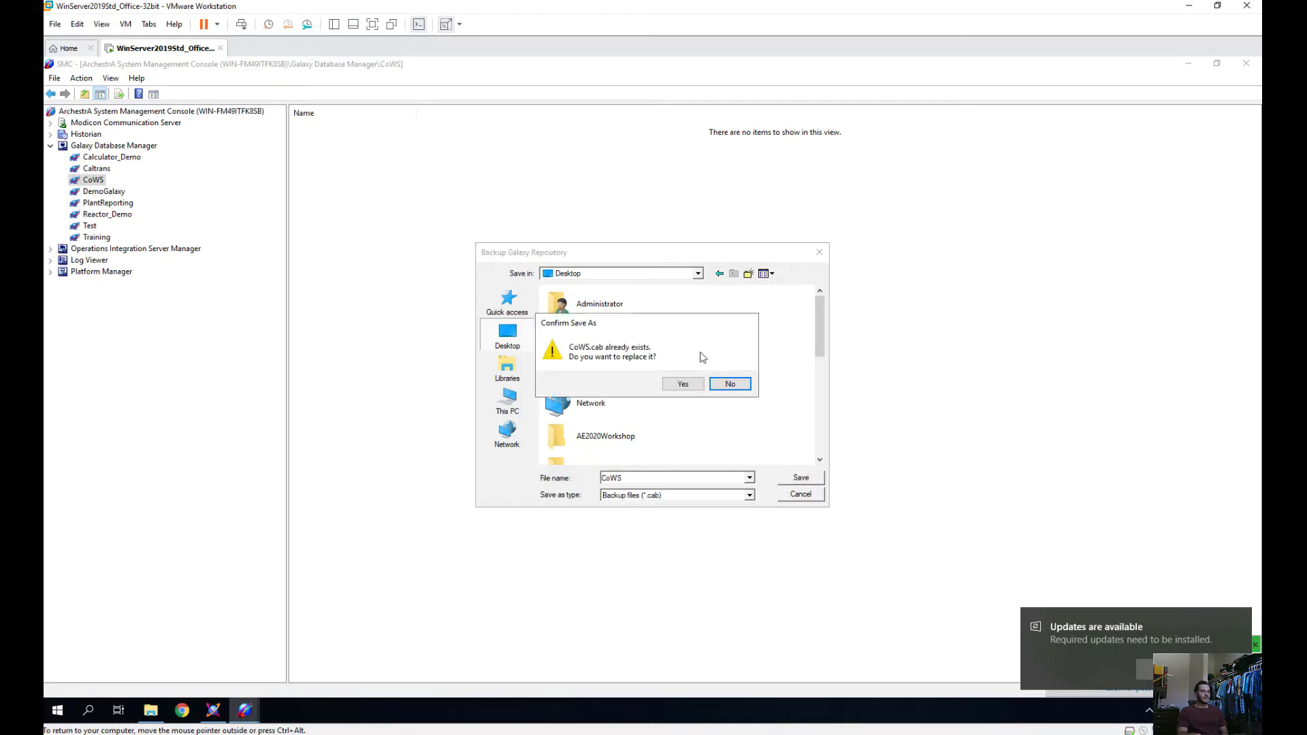
left_click(687, 384)
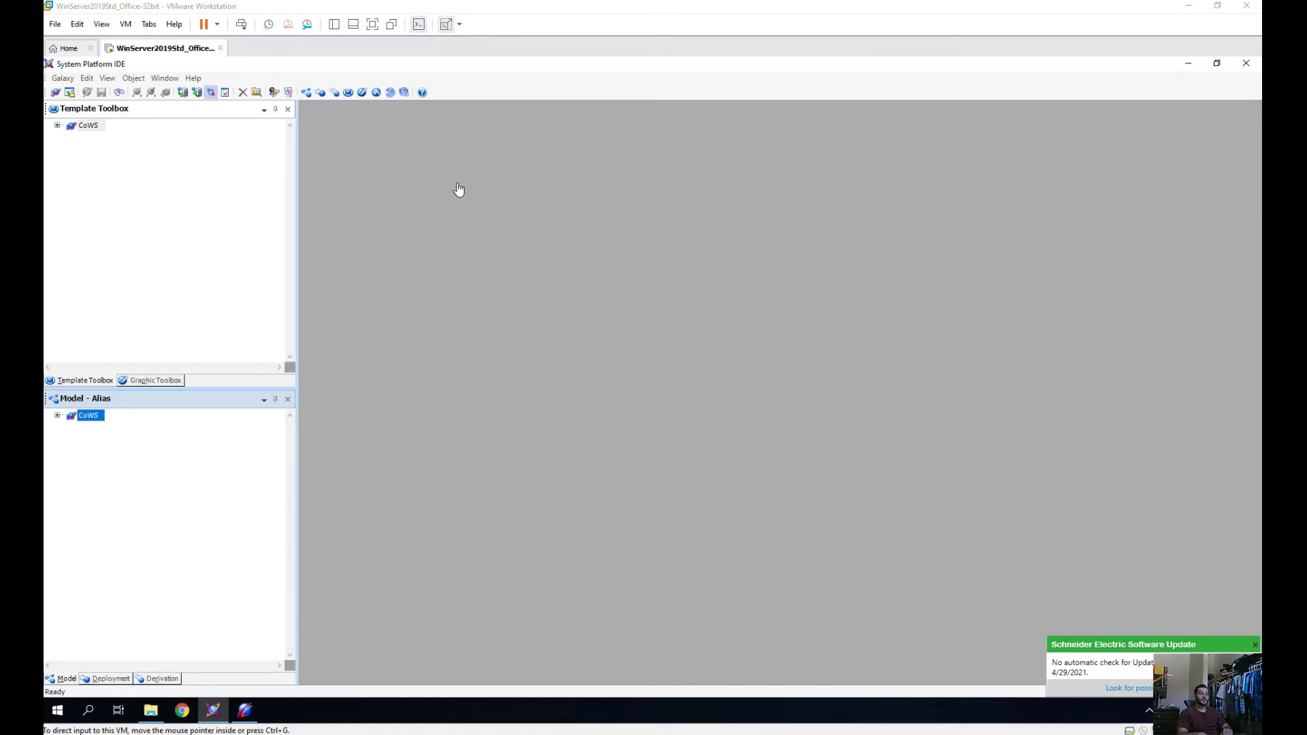
Expand CoWS and sysArea in the Model pane and select the WW_BR_PLC_001 object
left_click(673, 256)
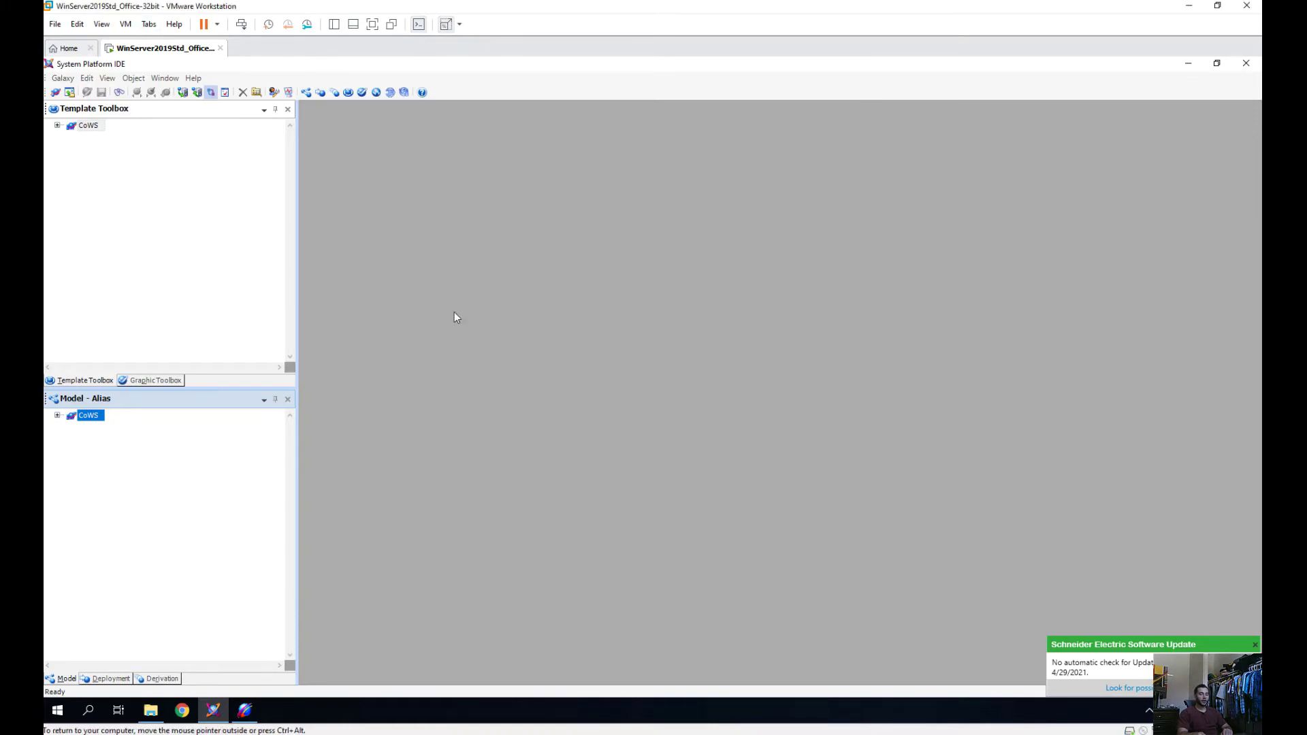
left_click(58, 416)
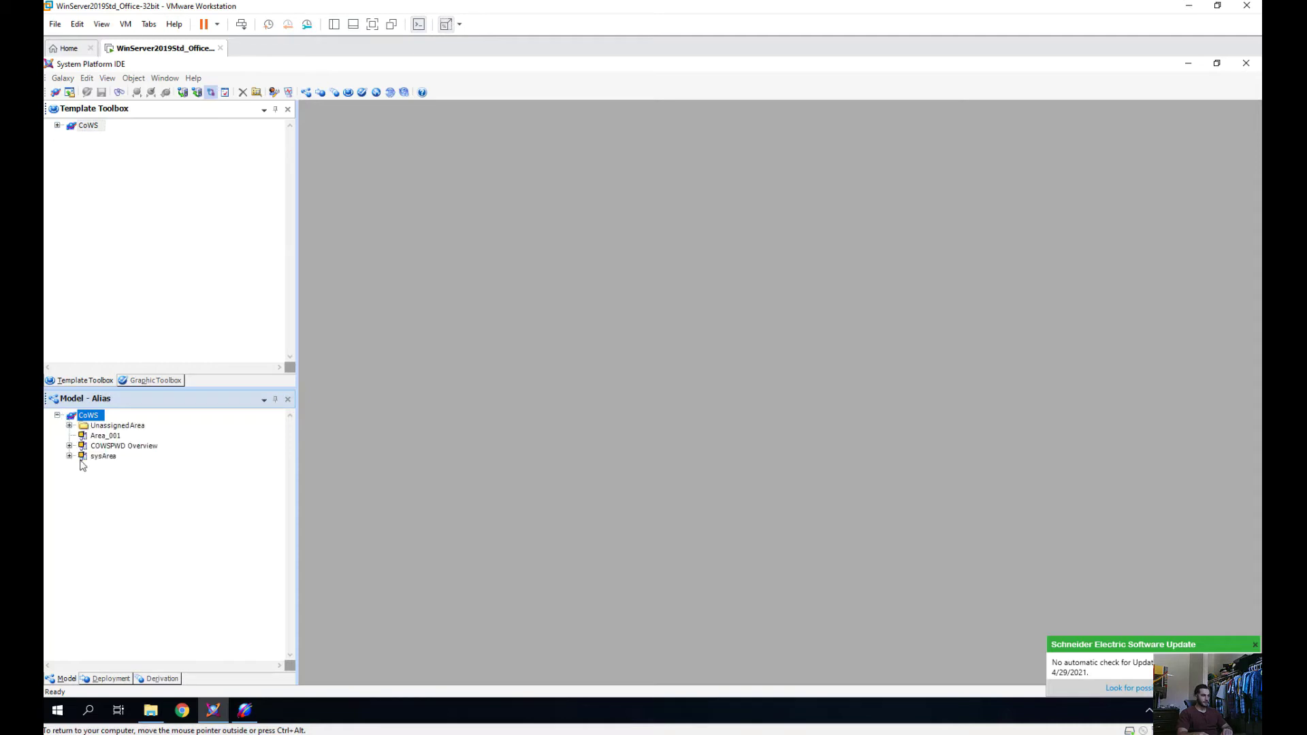
left_click(70, 457)
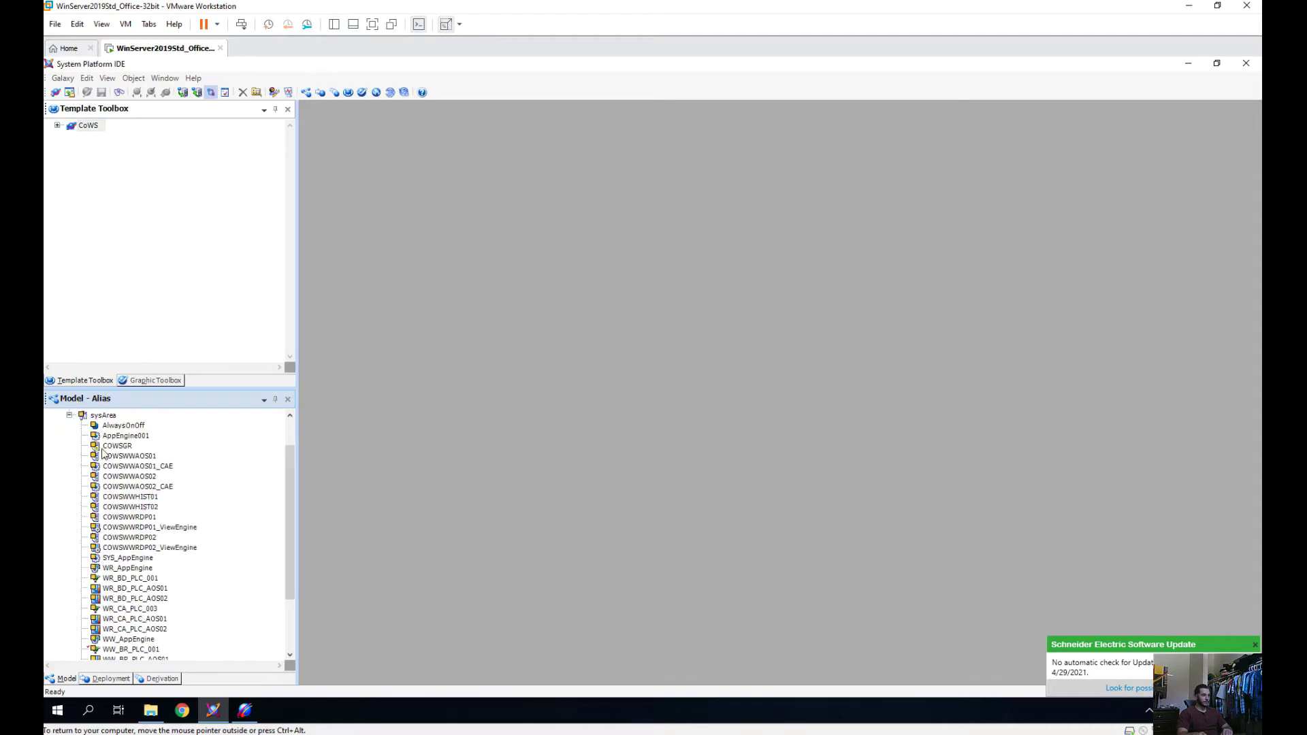
scroll(102, 452, "up", 2)
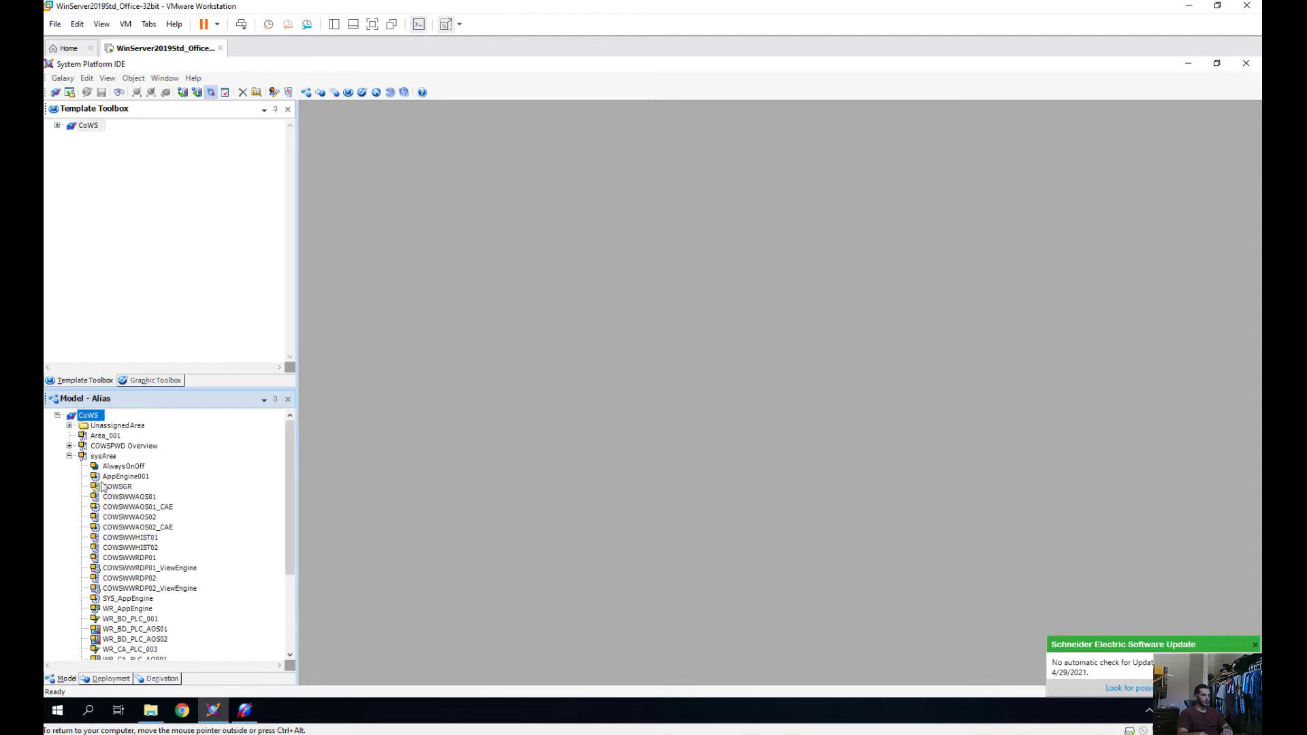
scroll(129, 508, "down", 3)
scroll(136, 593, "down", 1)
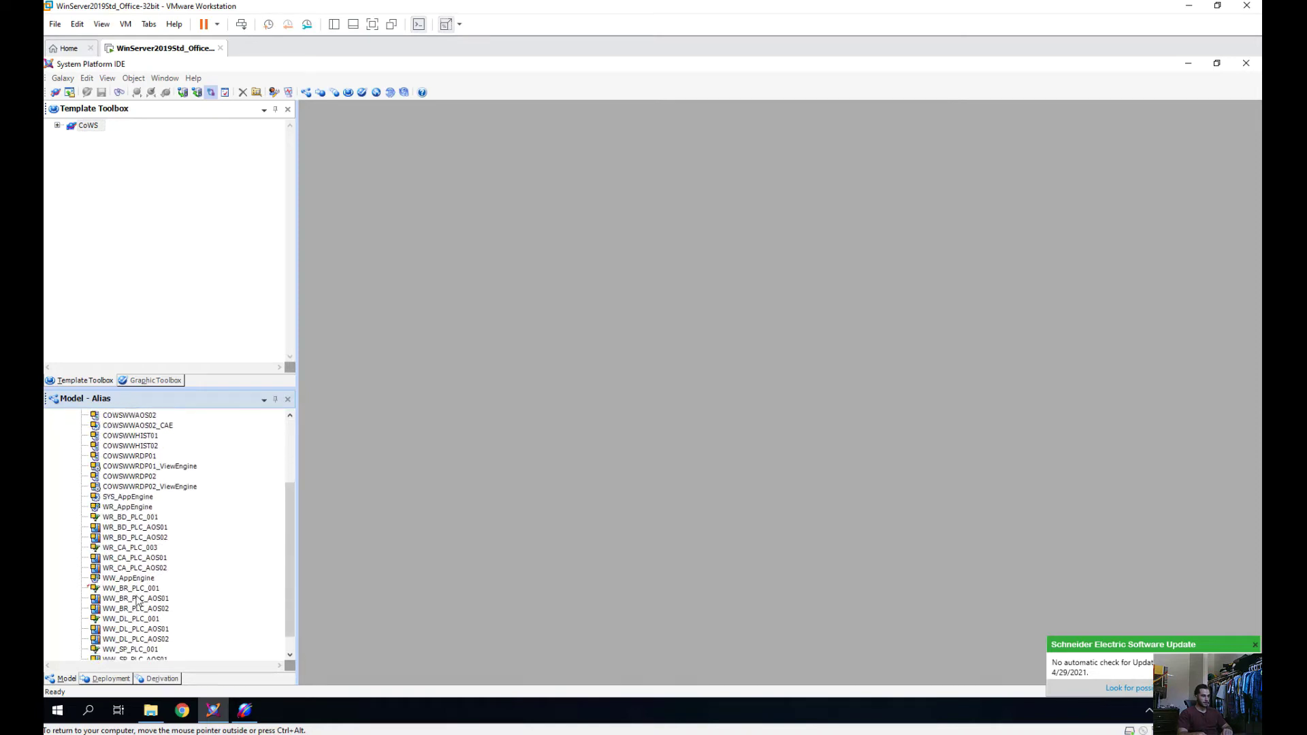
left_click(134, 589)
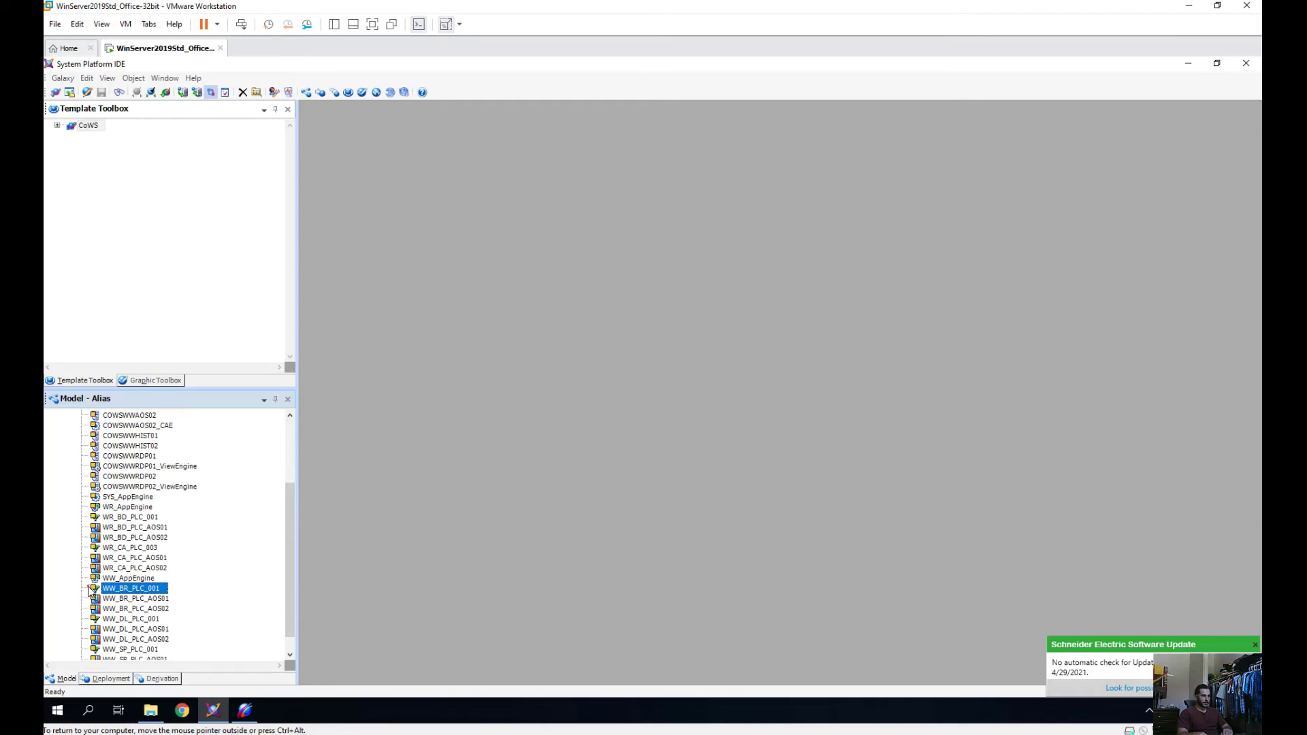
Check in WW_BR_PLC_001 without a comment
right_click(143, 592)
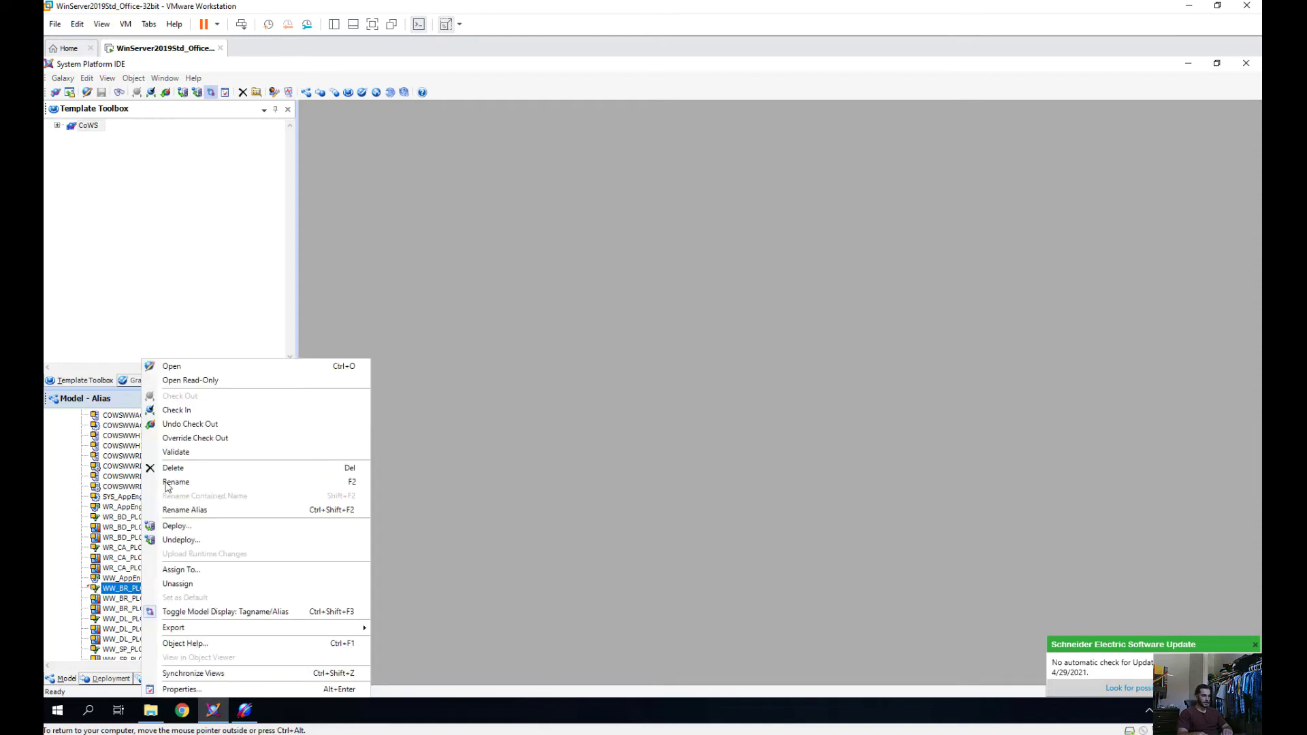
left_click(186, 412)
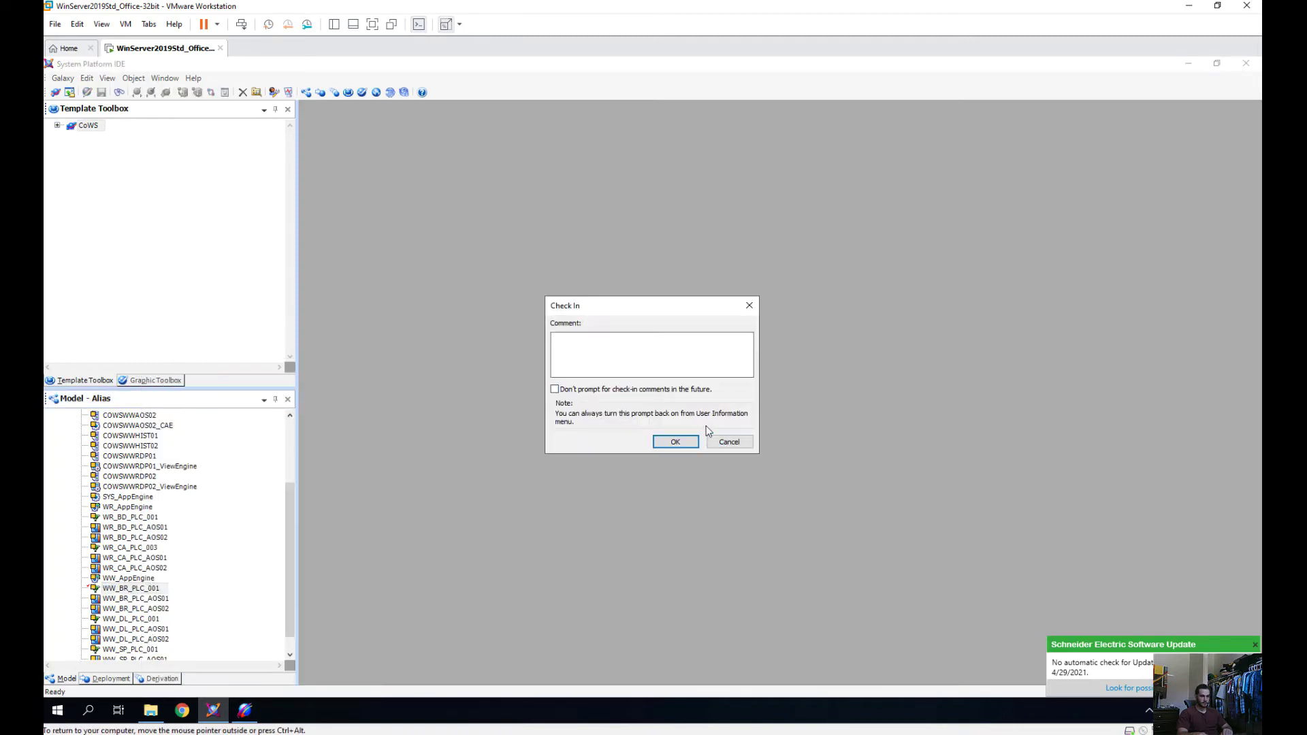
left_click(676, 441)
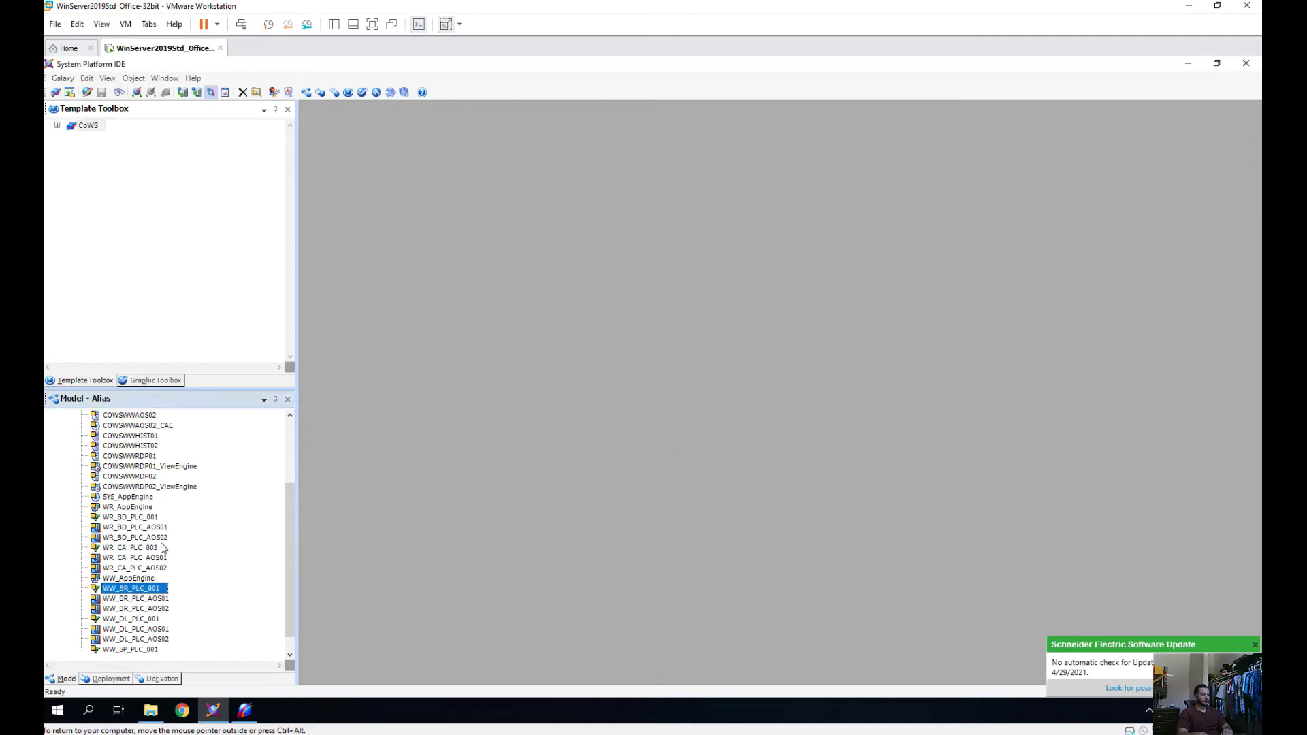
scroll(163, 553, "up", 1)
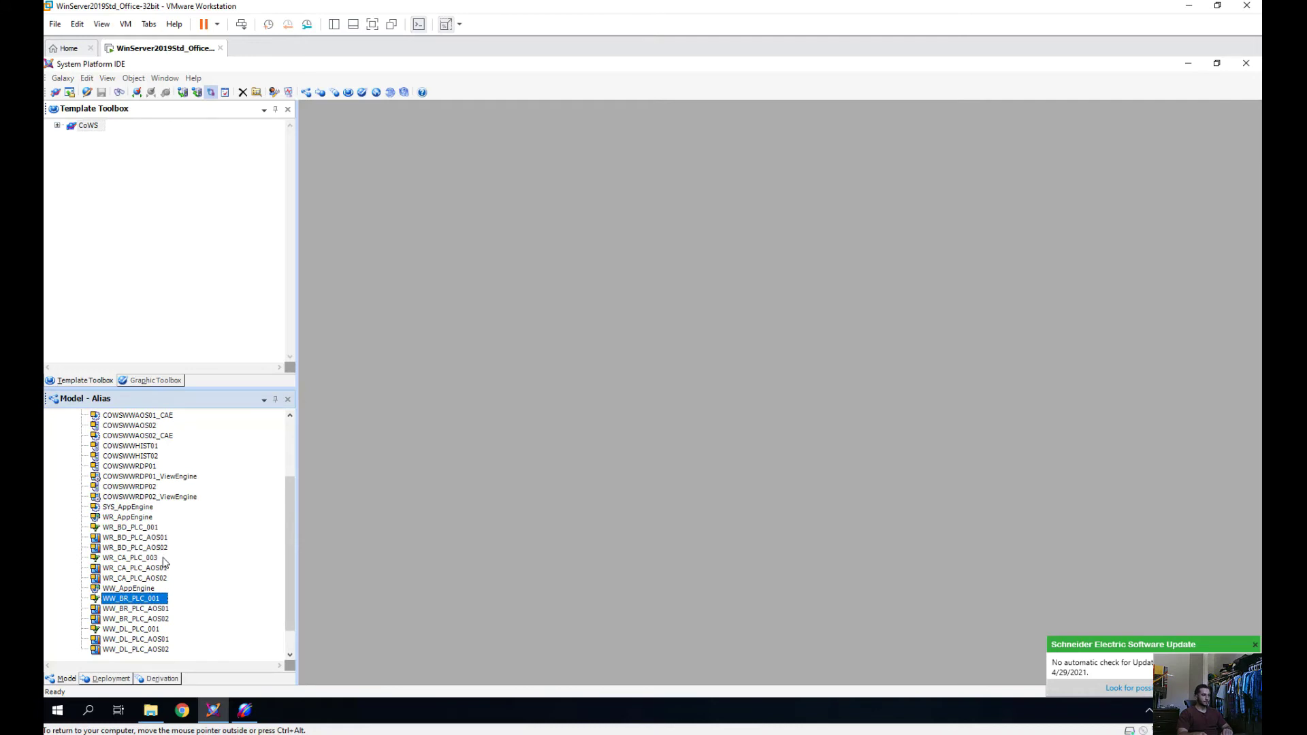
scroll(166, 589, "up", 3)
scroll(167, 589, "up", 1)
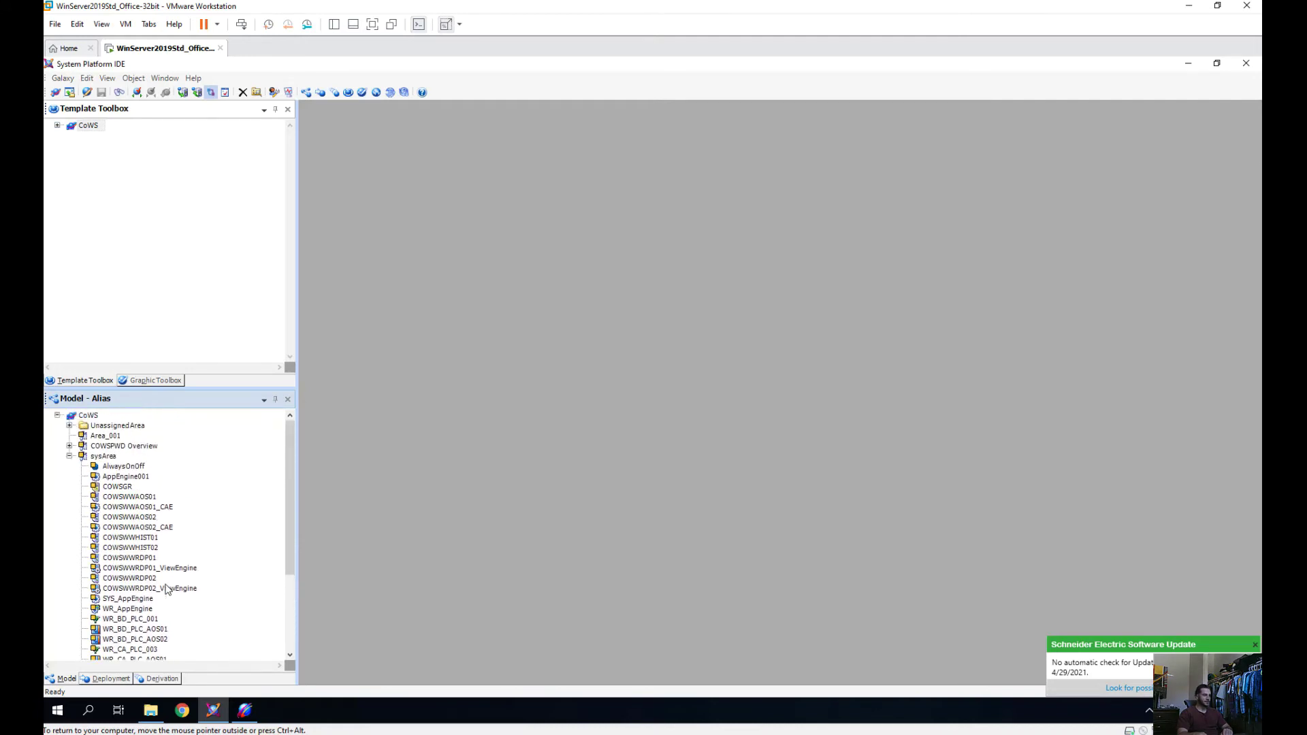
scroll(167, 588, "down", 5)
scroll(166, 588, "up", 1)
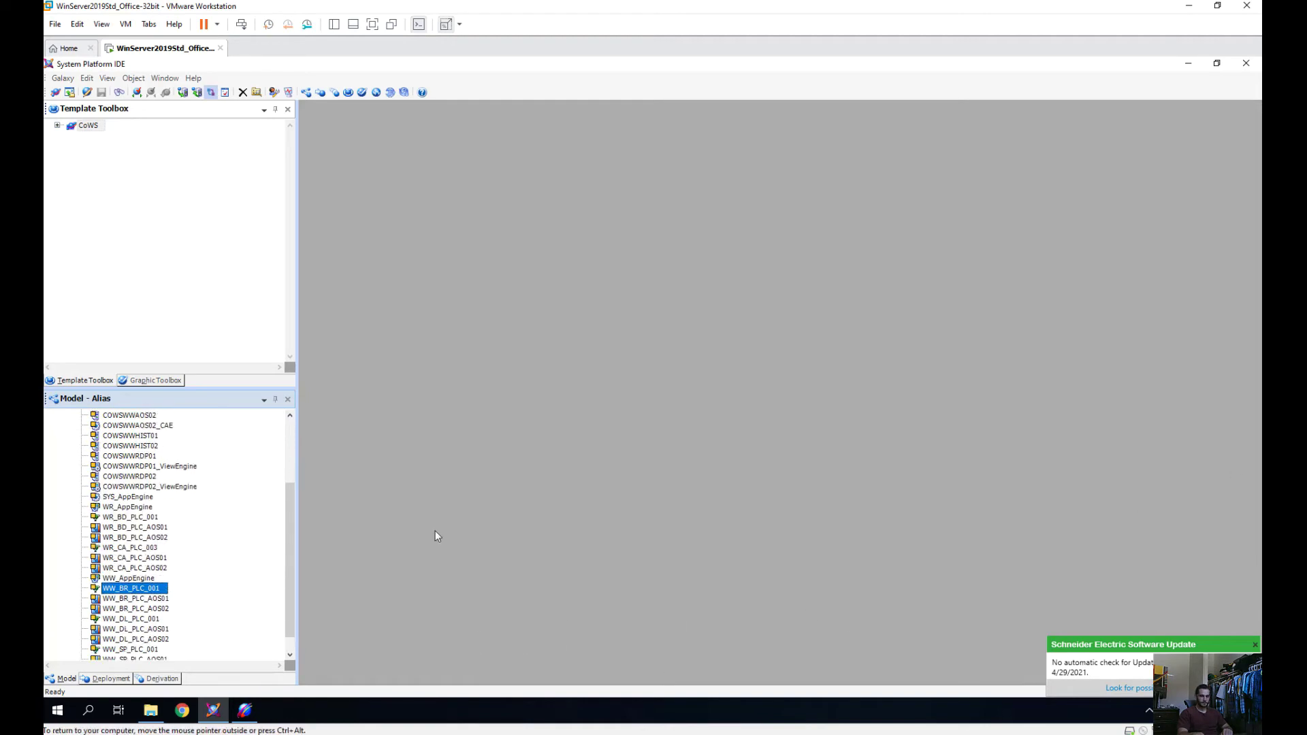
Expand Platforms > Site (1.0) and open the WR_BD_PLC (1.0) controller
key("alt+Tab")
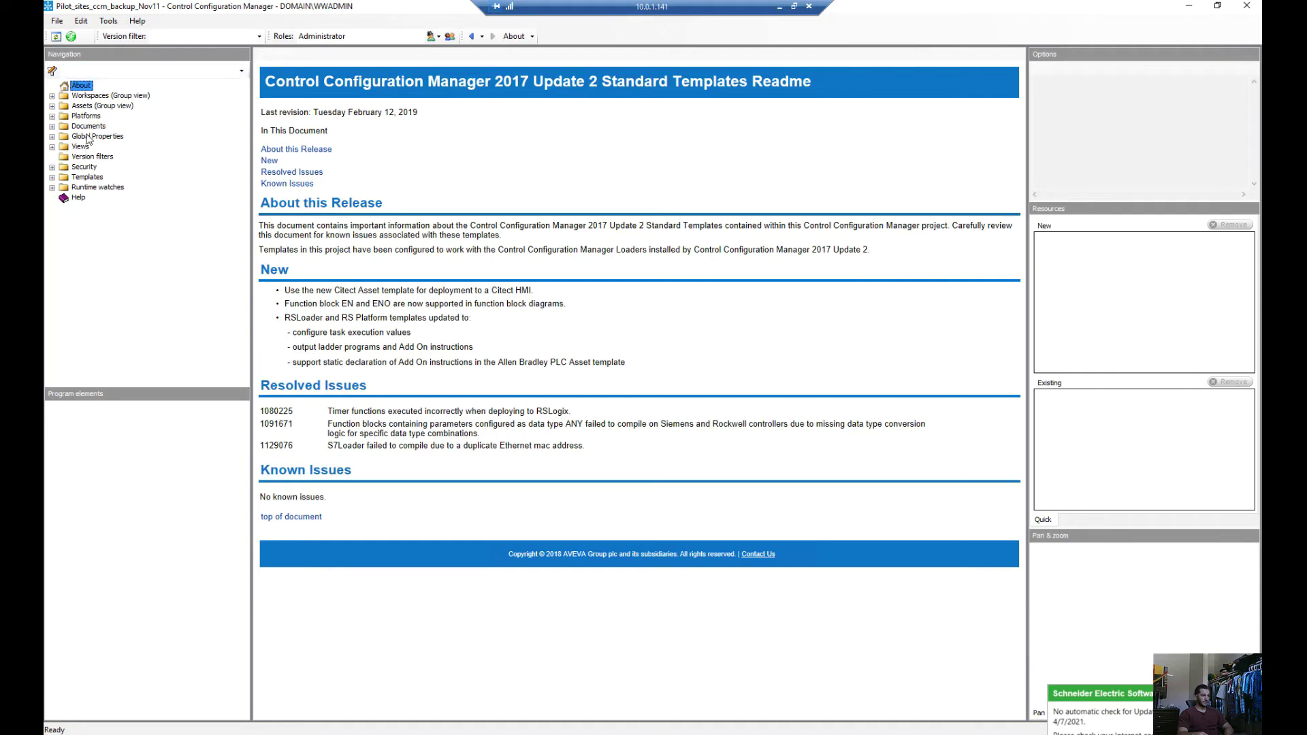
left_click(52, 117)
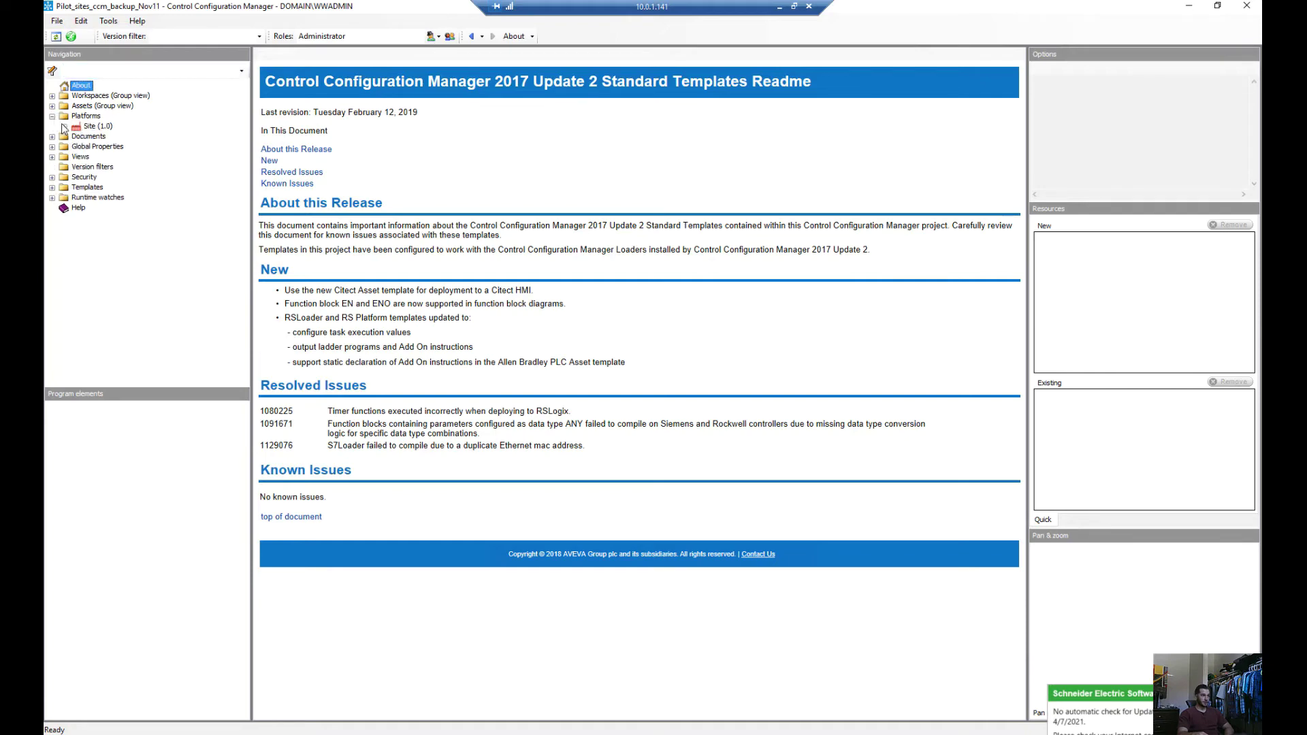
left_click(64, 127)
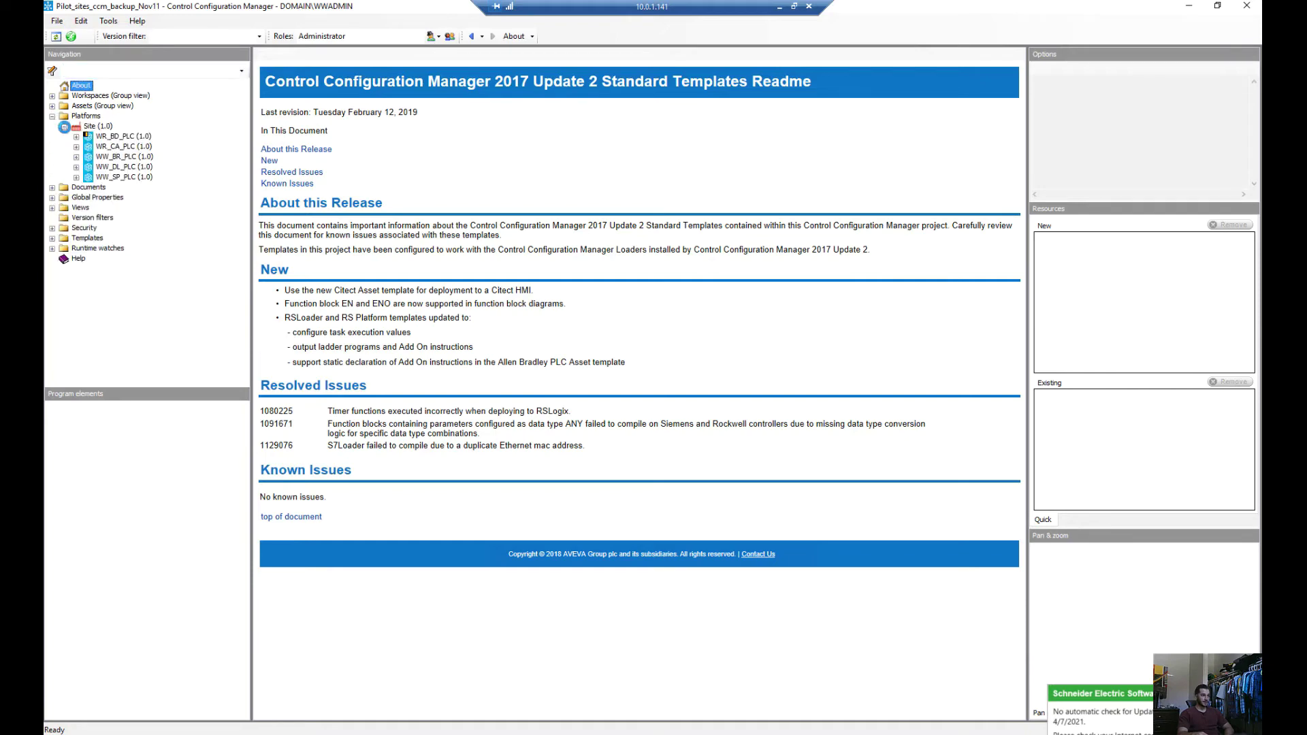
left_click(113, 138)
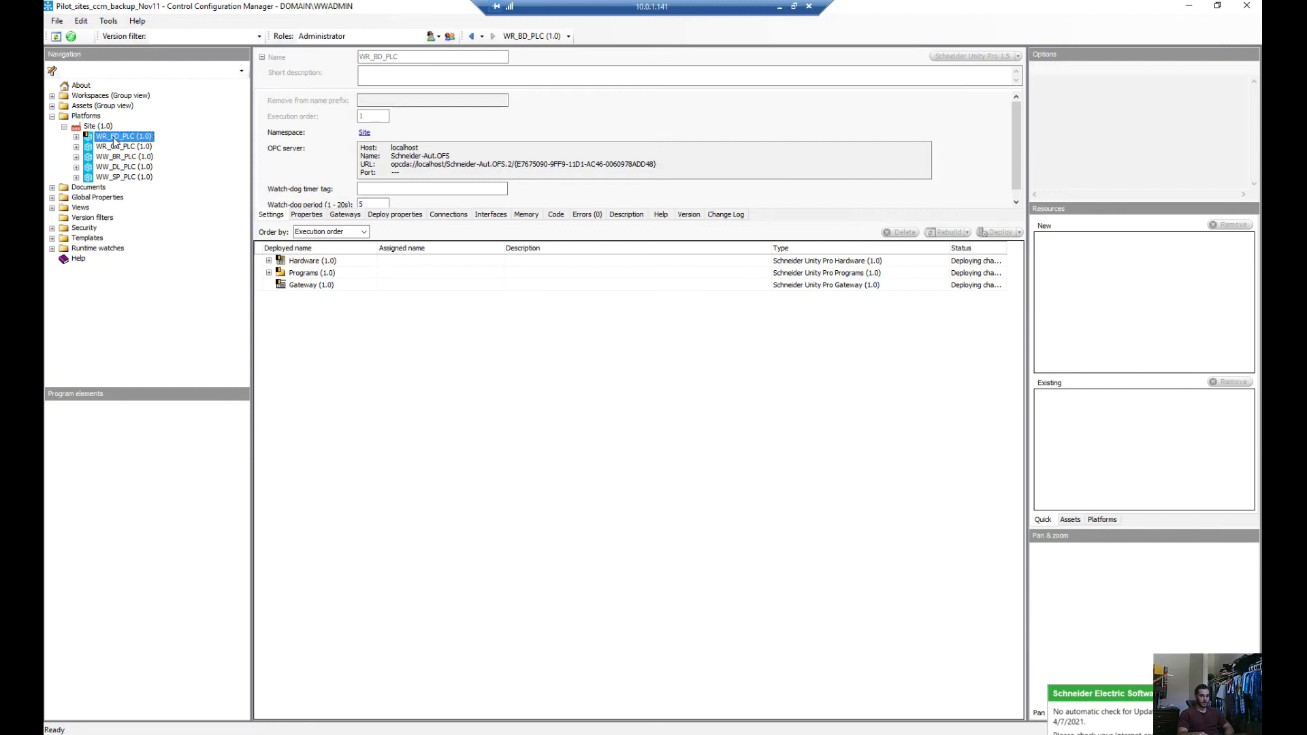
right_click(115, 141)
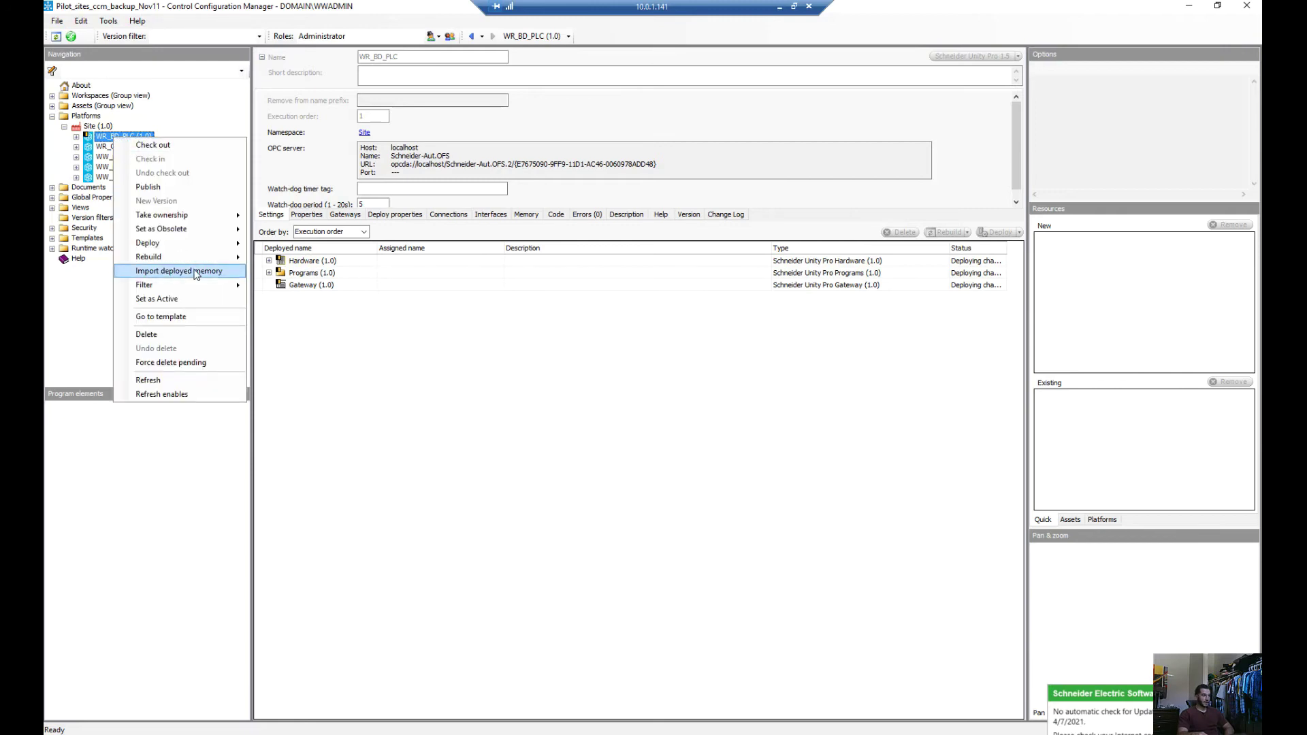
Skip the rebuild options, deploy WR_BD_PLC with Cascade, and accept the deploy output
mouse_move(195, 263)
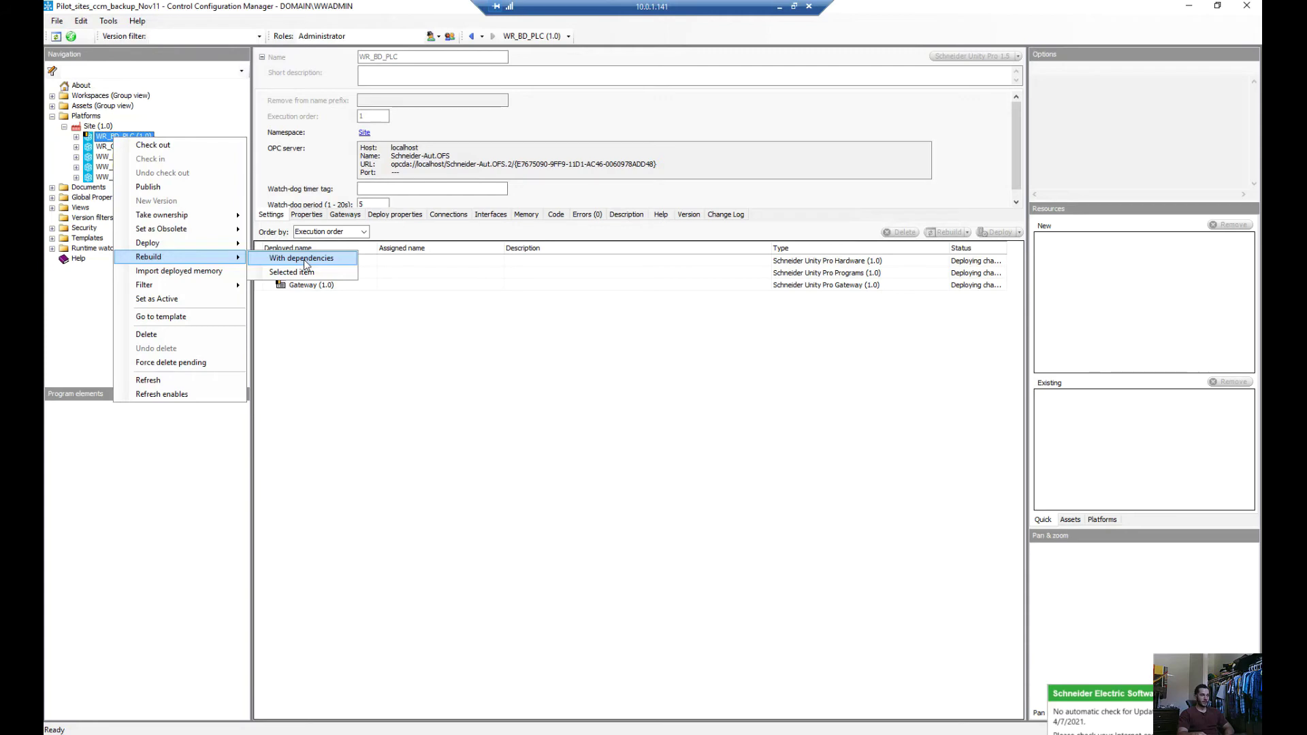
left_click(341, 414)
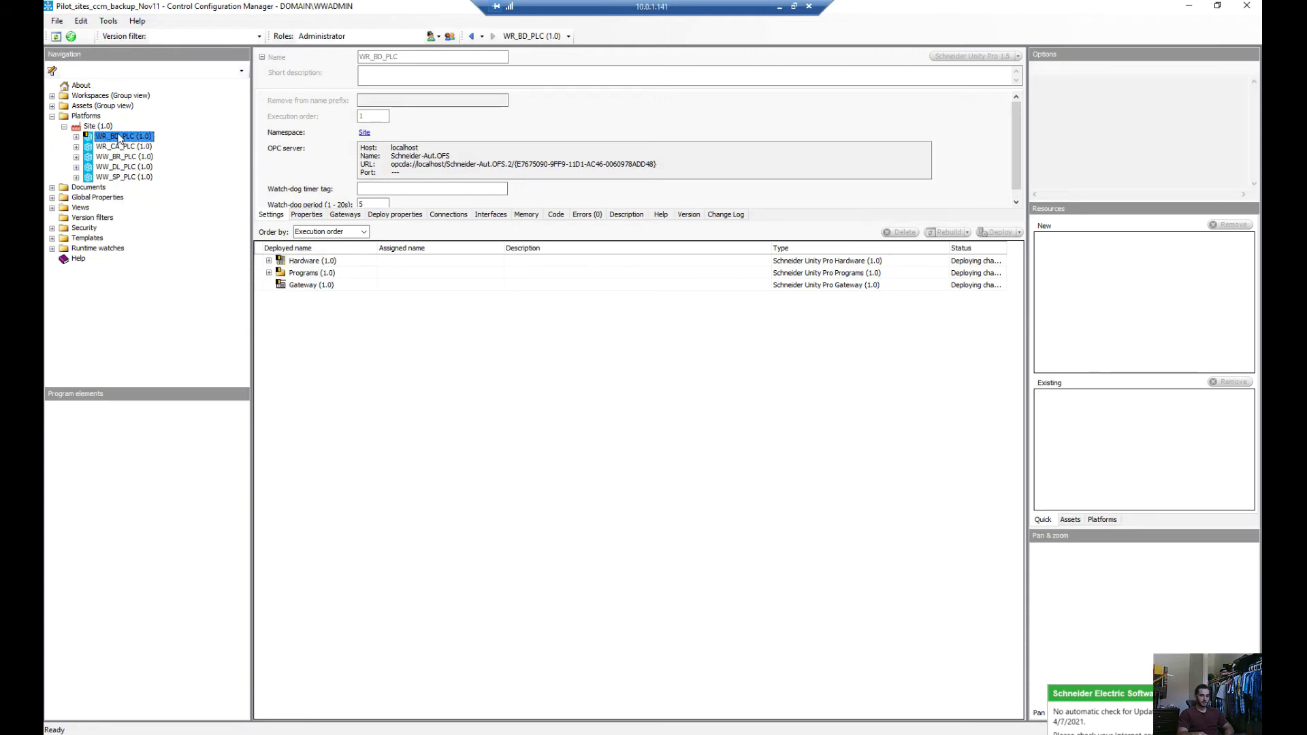
right_click(119, 139)
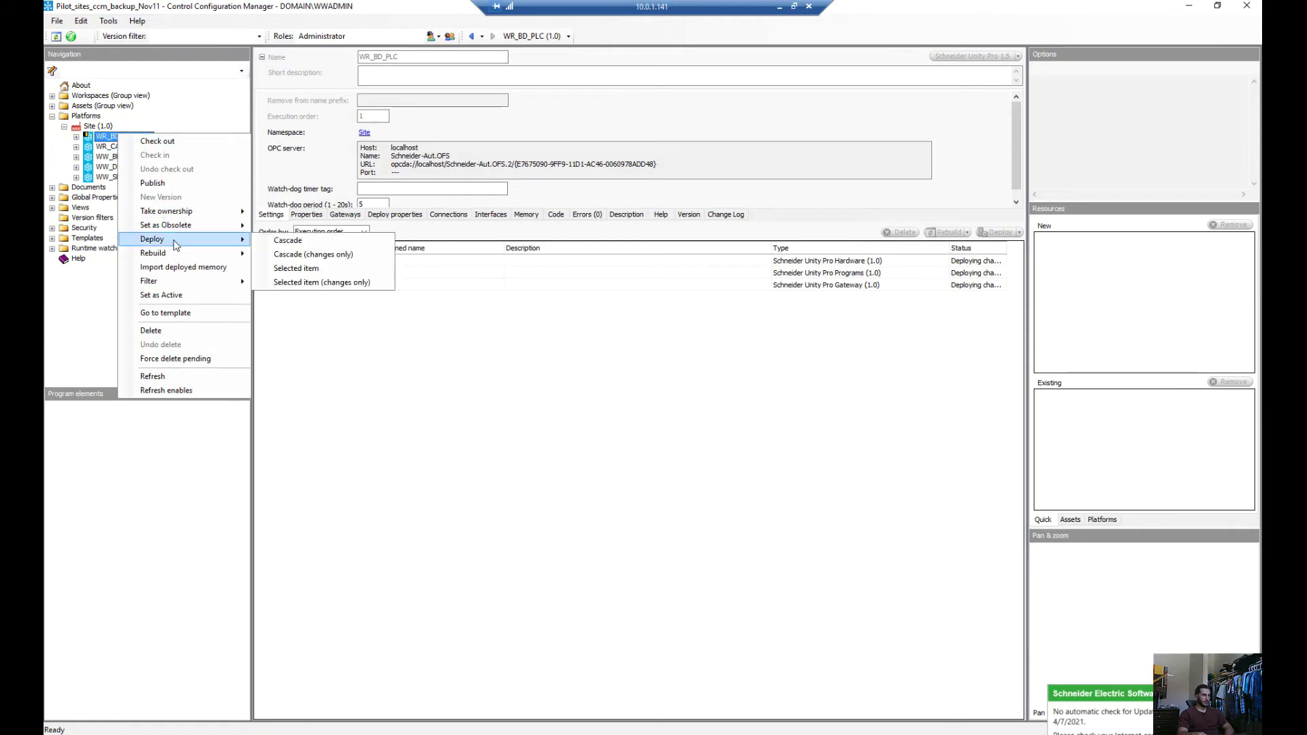
left_click(305, 243)
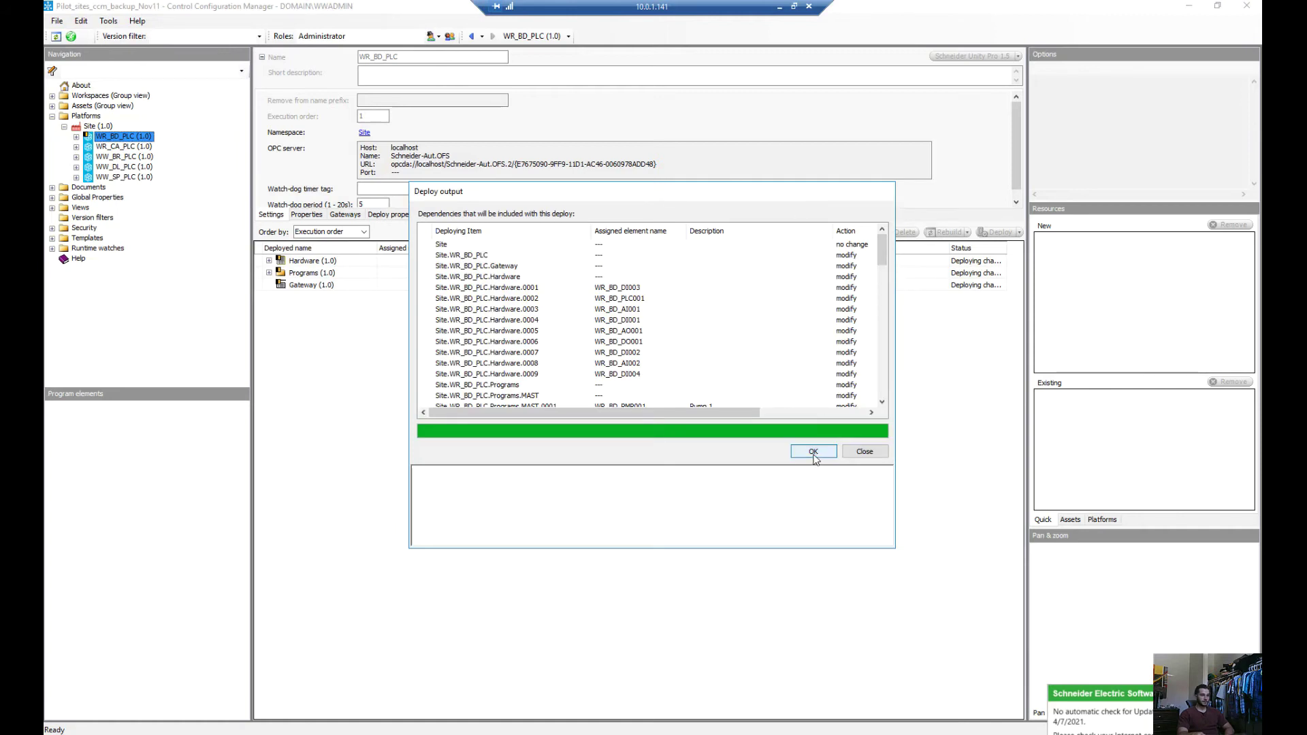
left_click(813, 452)
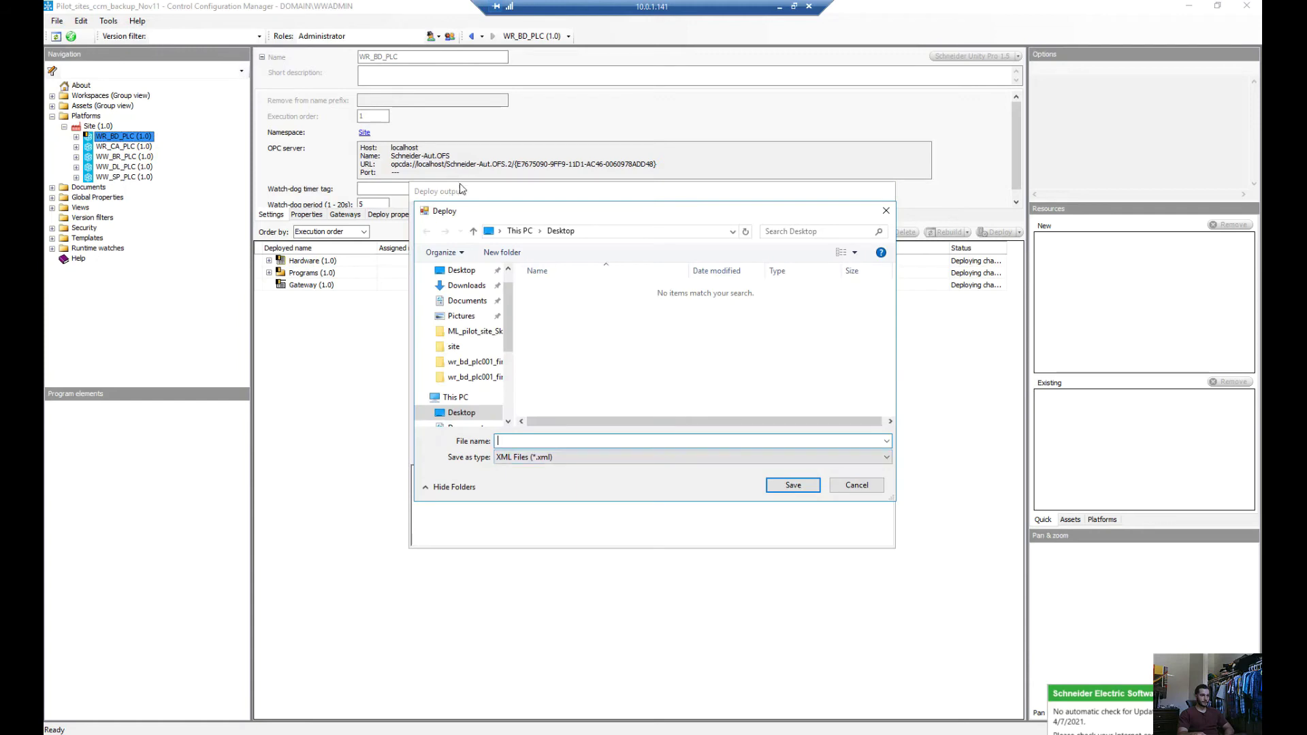
Save the deployment XML as 'PLC Program' in the Desktop folder
left_click(472, 414)
left_click(522, 443)
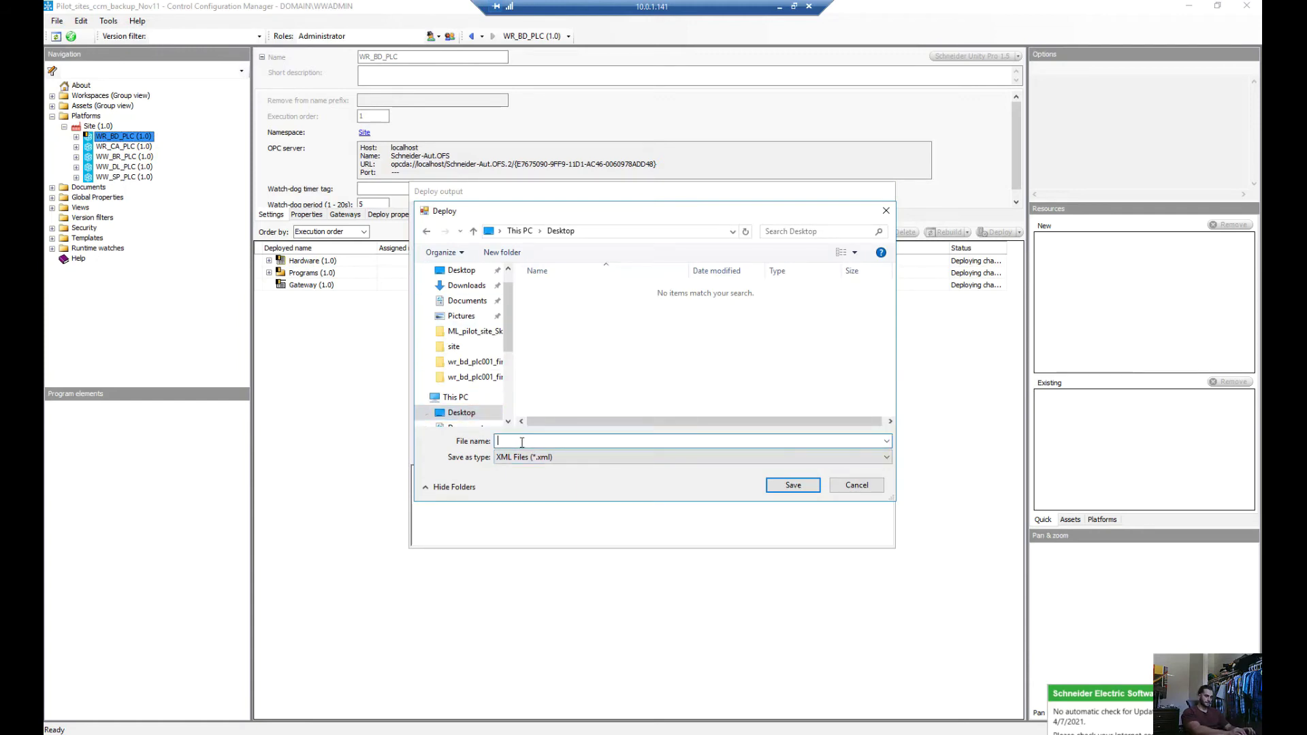
type("PLC Program")
left_click(774, 484)
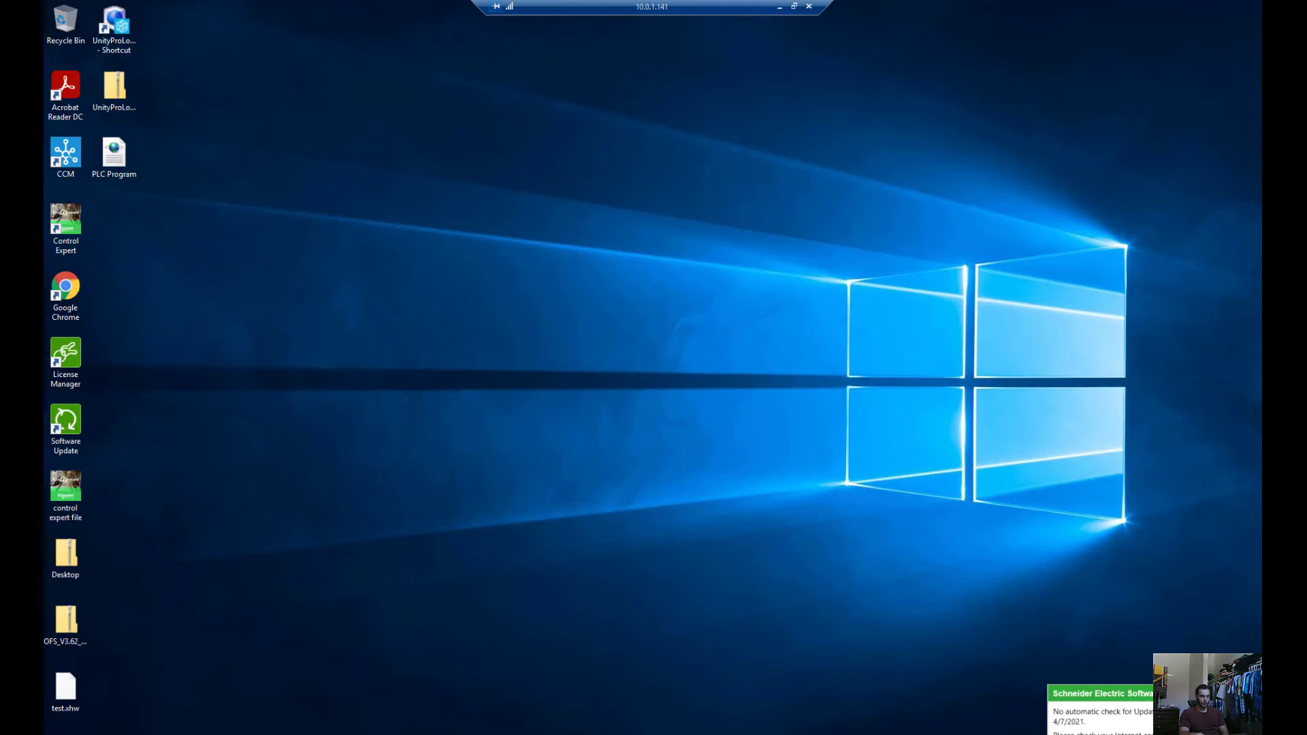
Launch UnityProLoader and load the PLC Program deploy XML
double_click(122, 32)
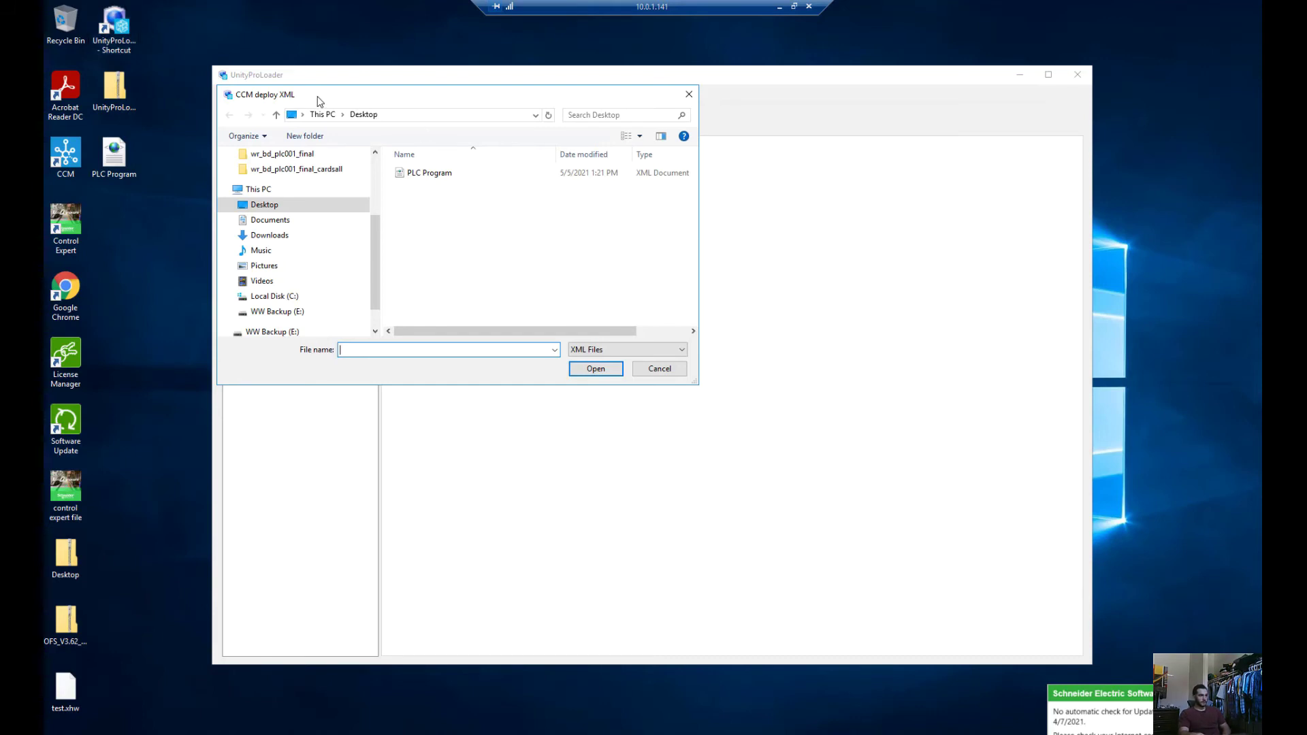
left_click_drag(317, 97, 409, 119)
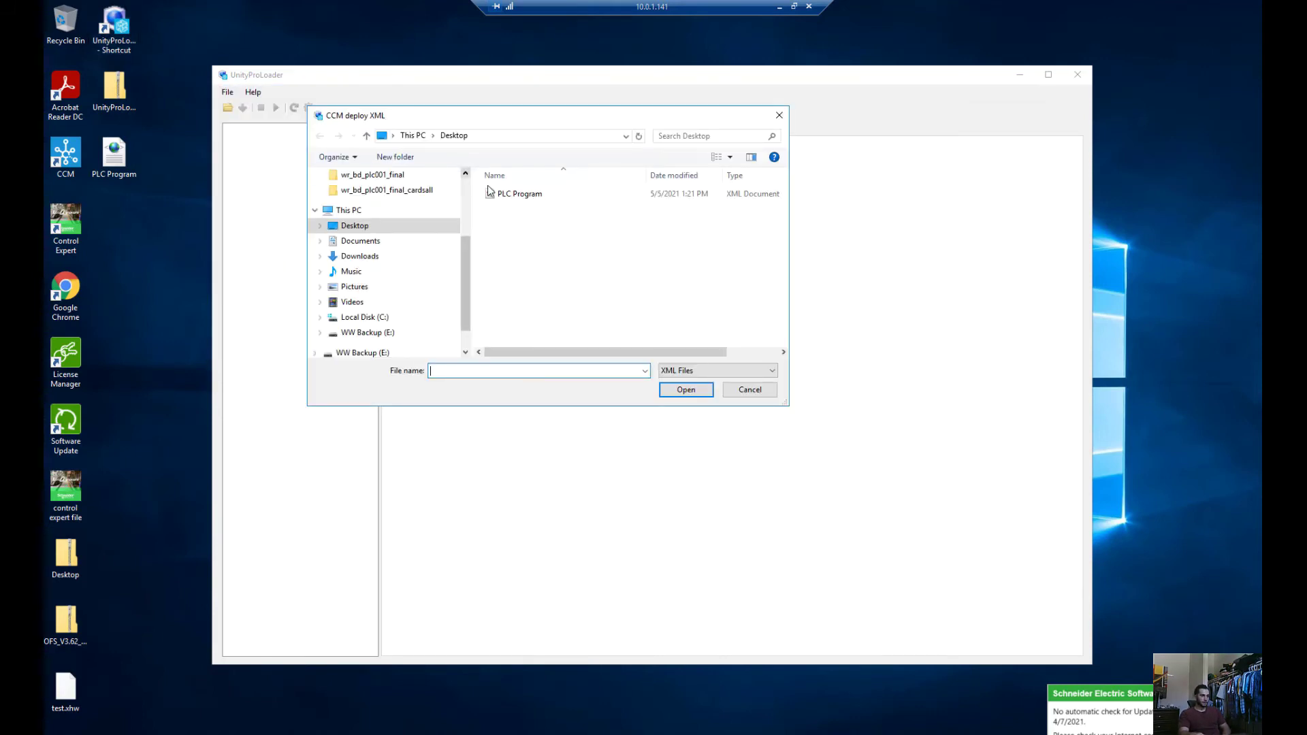
left_click(535, 197)
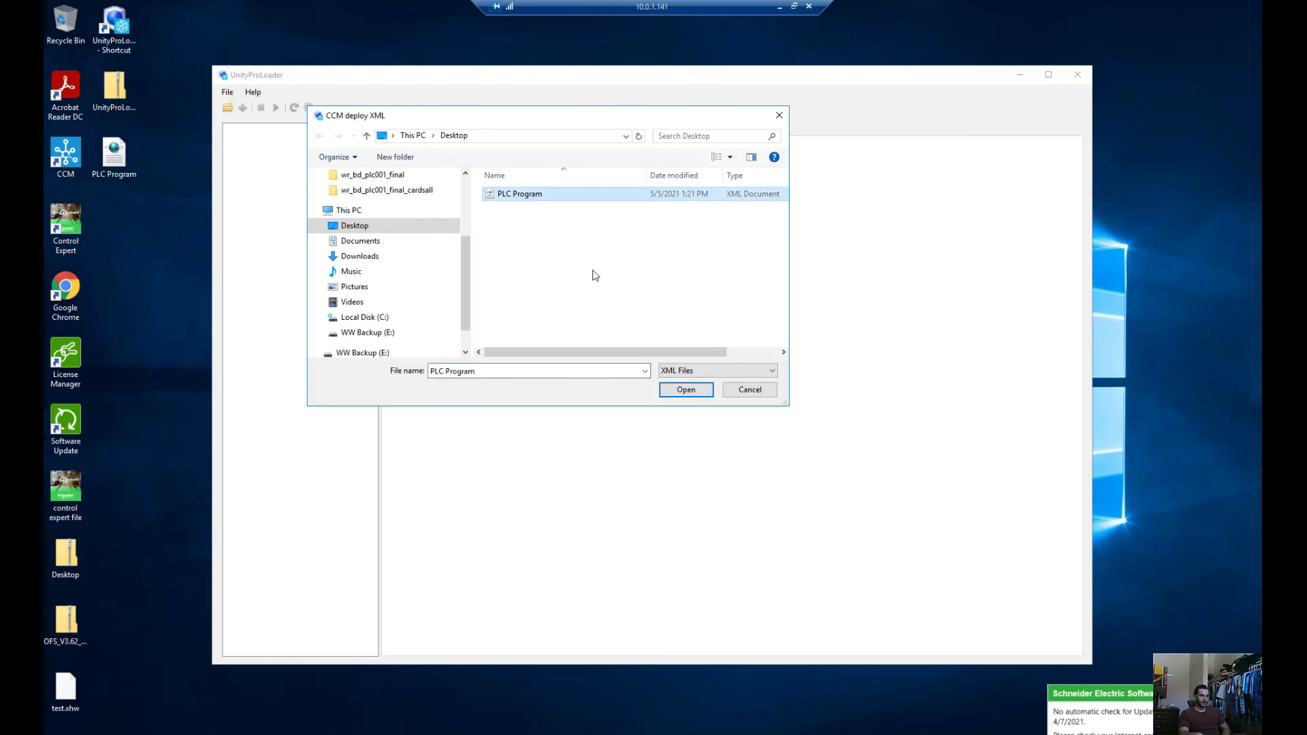
left_click(685, 390)
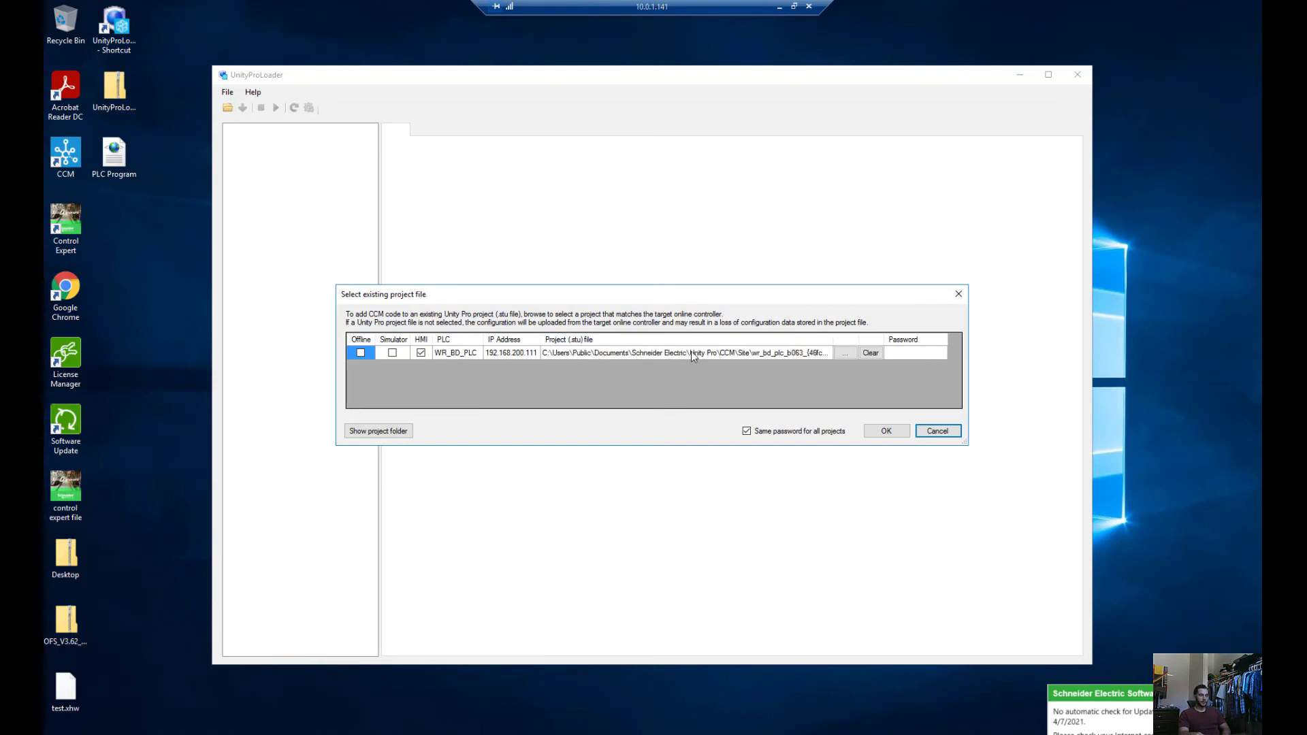
Keep the current wr_bd_plc_b063 .stu project file by cancelling the browse dialog
left_click(848, 355)
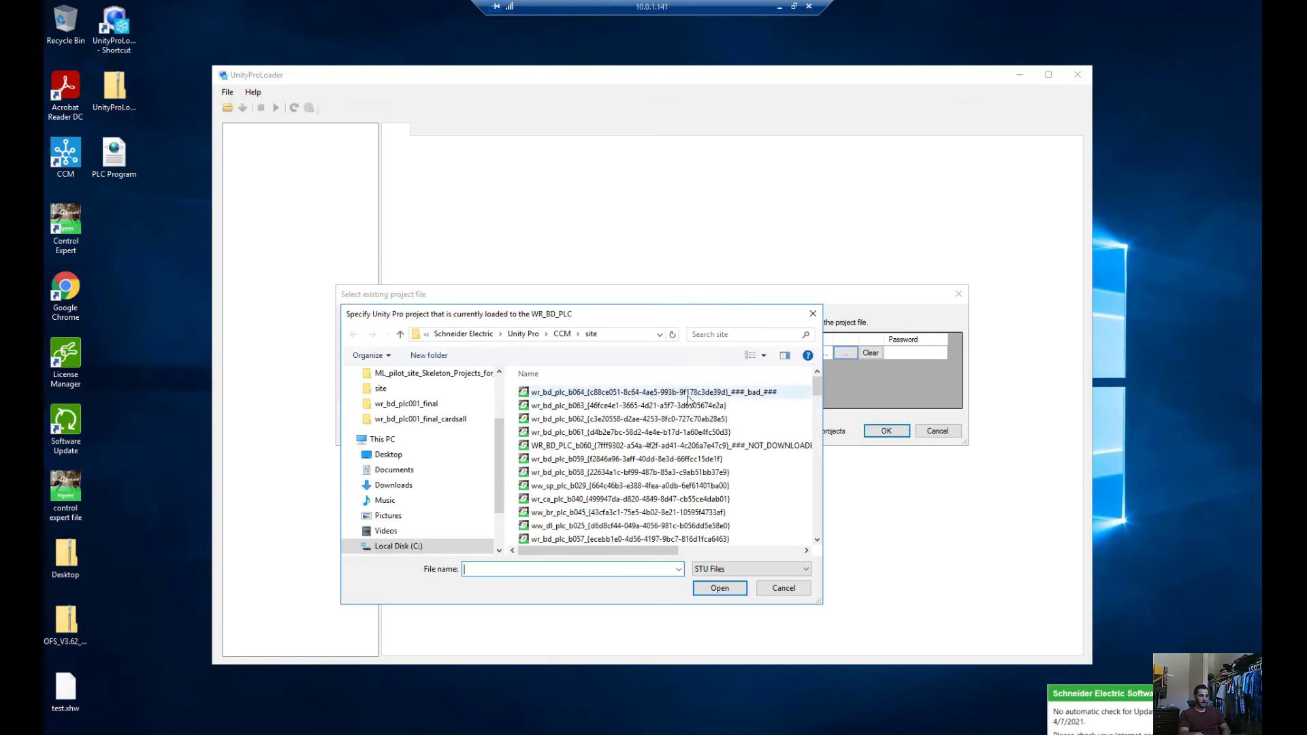
left_click(782, 590)
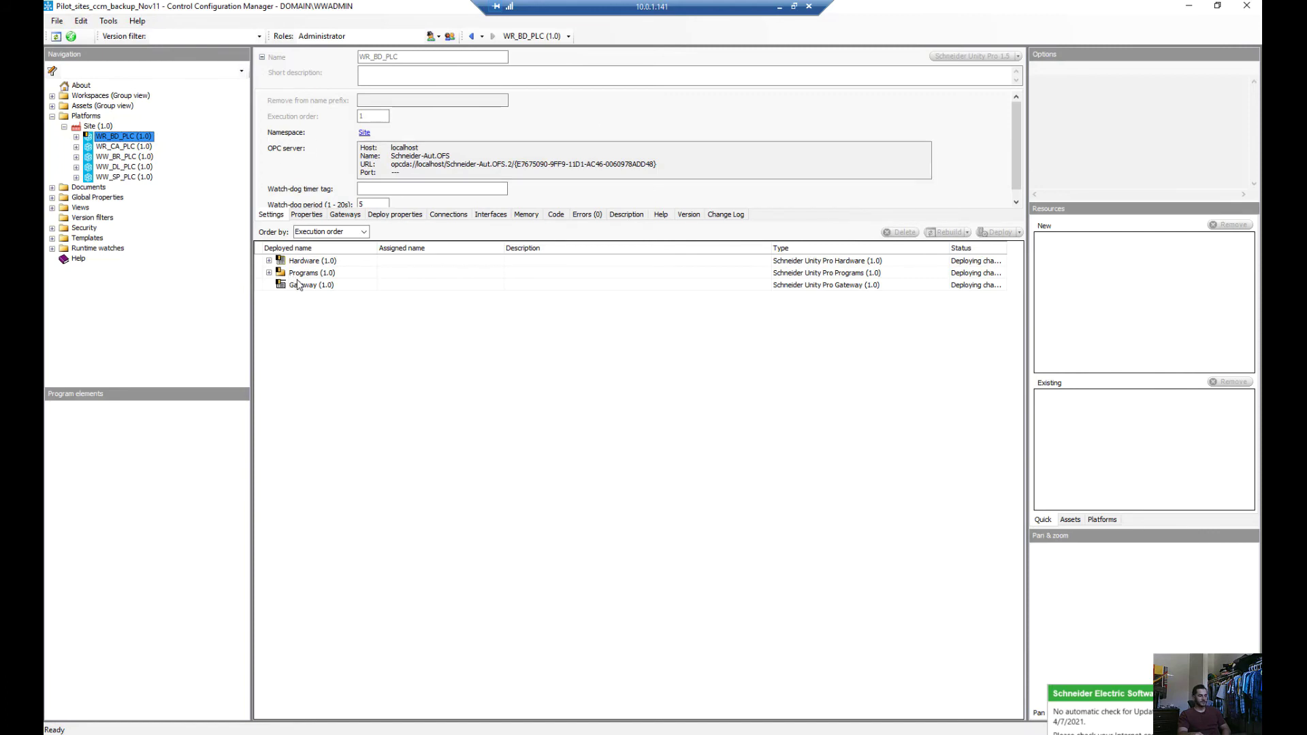
Select WR_BD_PLC under Platforms and run Import deployed memory on it
left_click(85, 117)
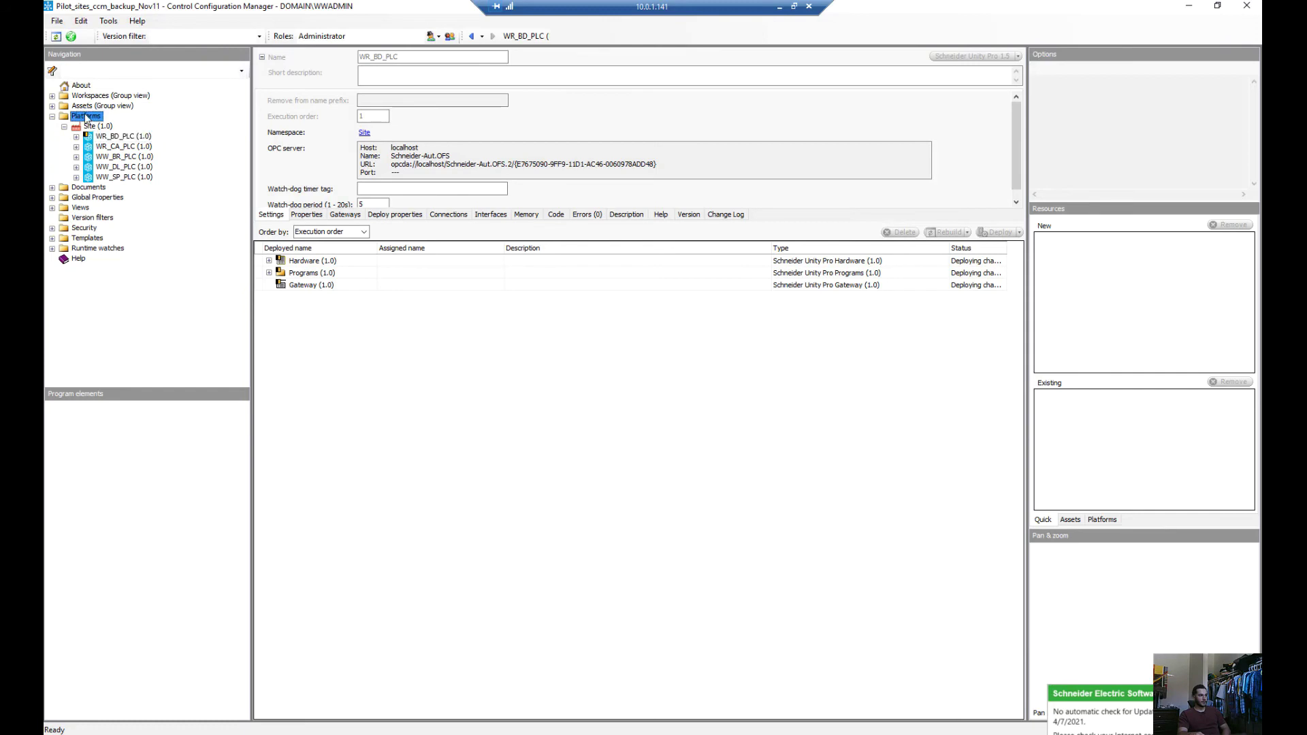
left_click(110, 137)
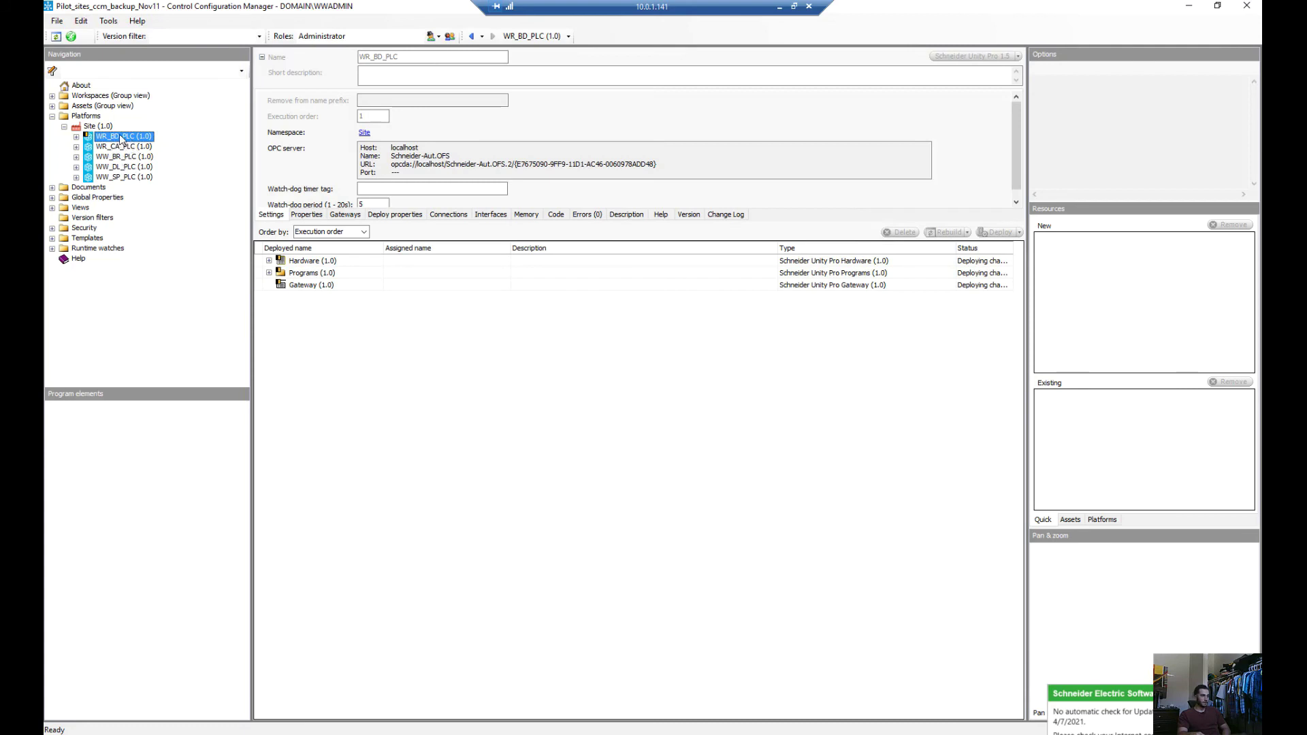
right_click(121, 139)
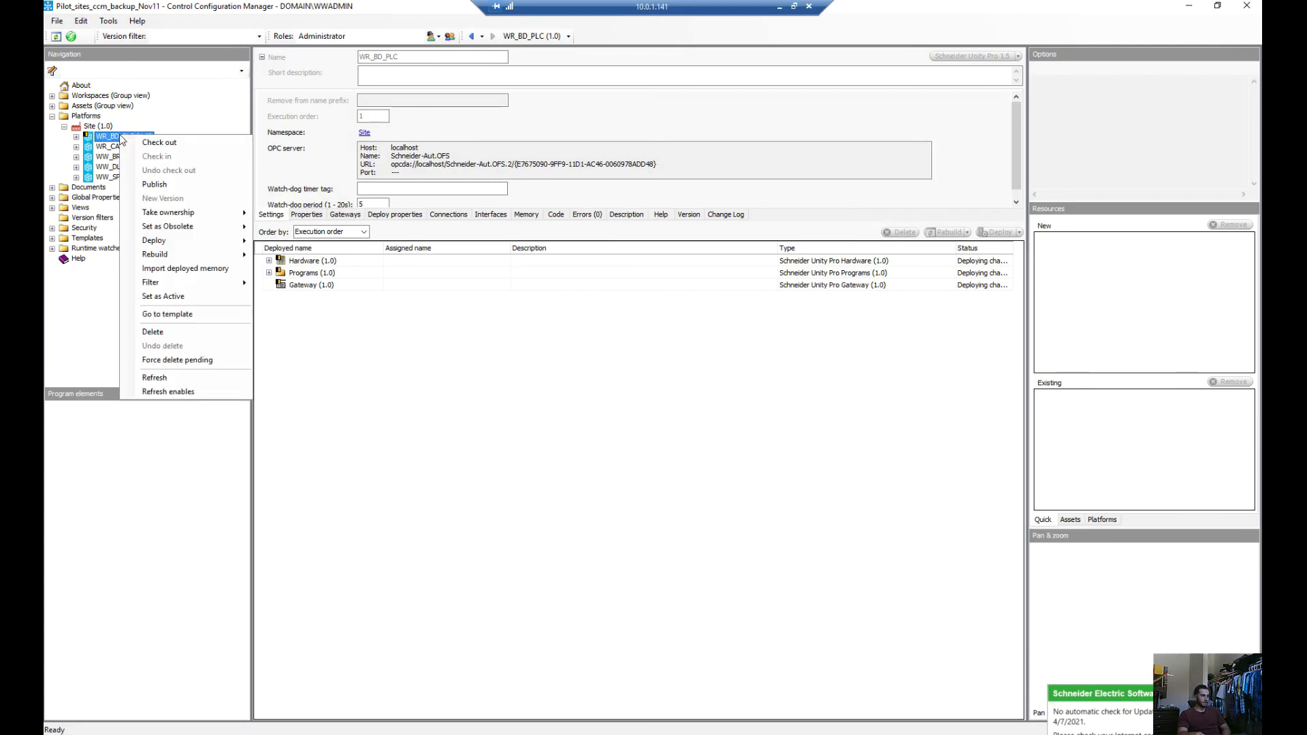
left_click(206, 269)
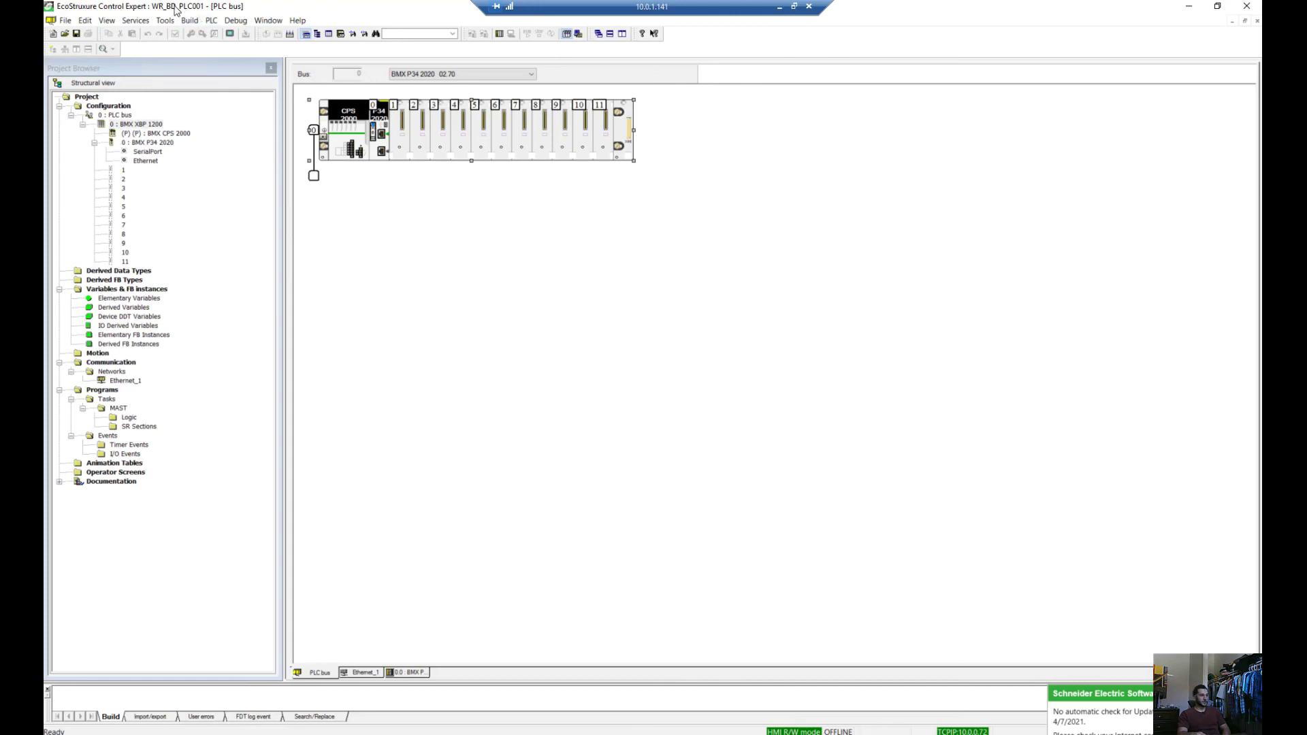
Open the PLC menu, where Transfer Project to PLC is greyed out while offline
left_click(213, 21)
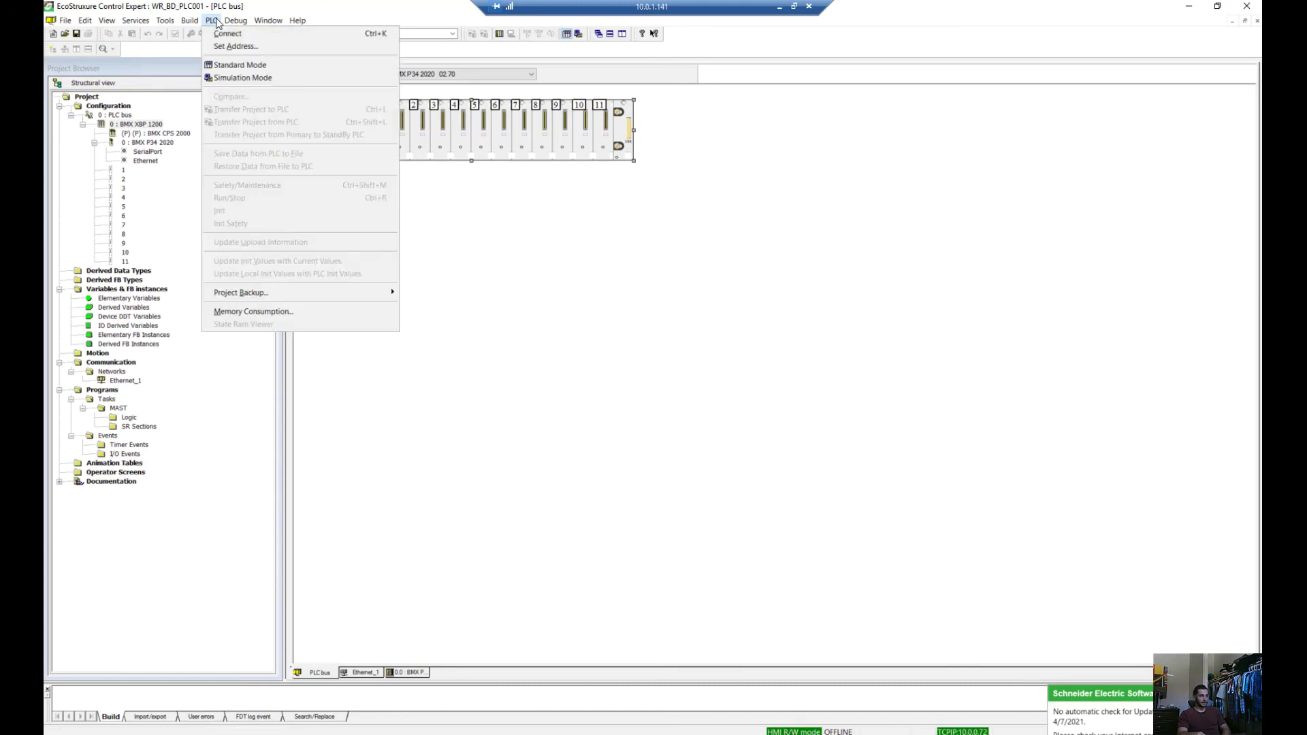